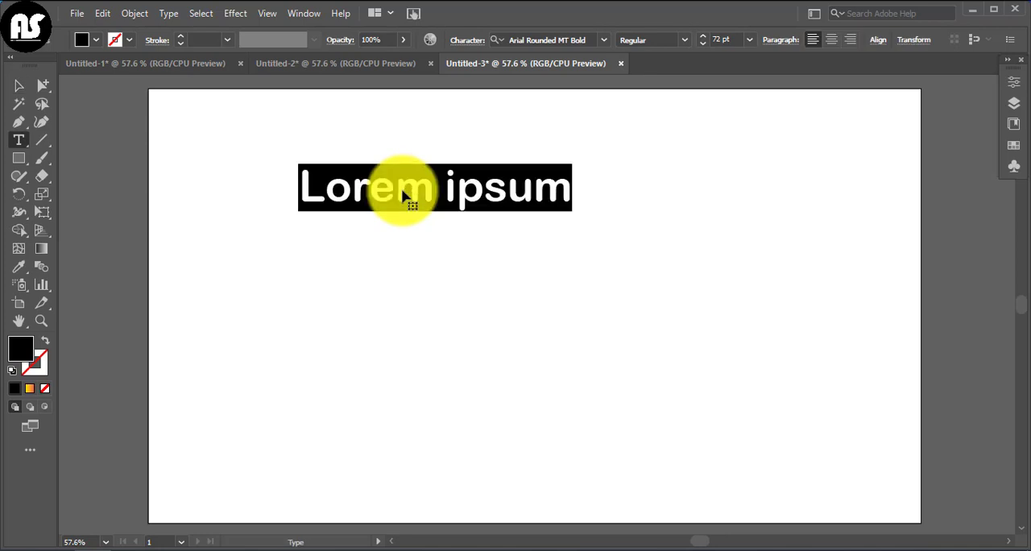
Replace the placeholder text with 2022 and enlarge it to about 346 pt across the middle of the artboard.
key(BackSpace)
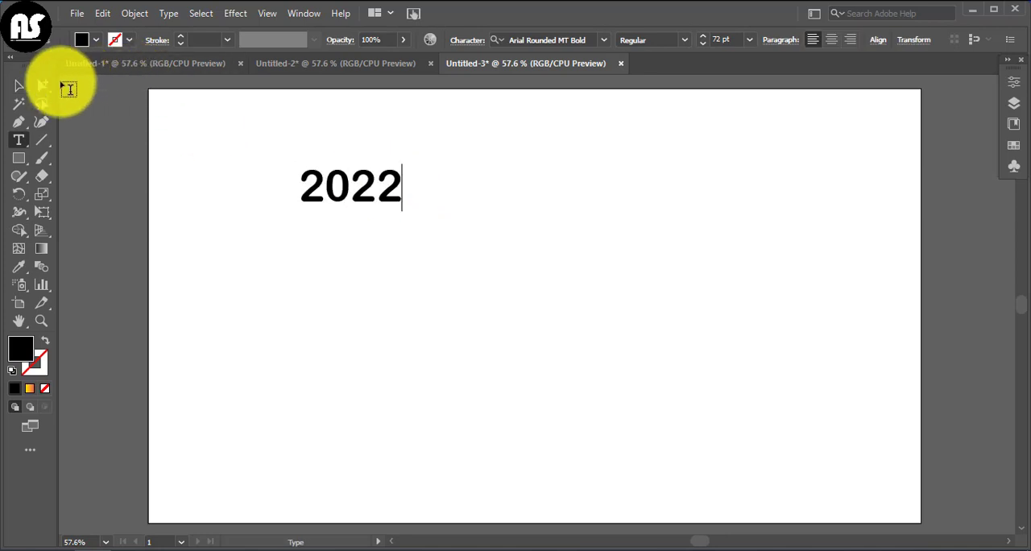
click(18, 85)
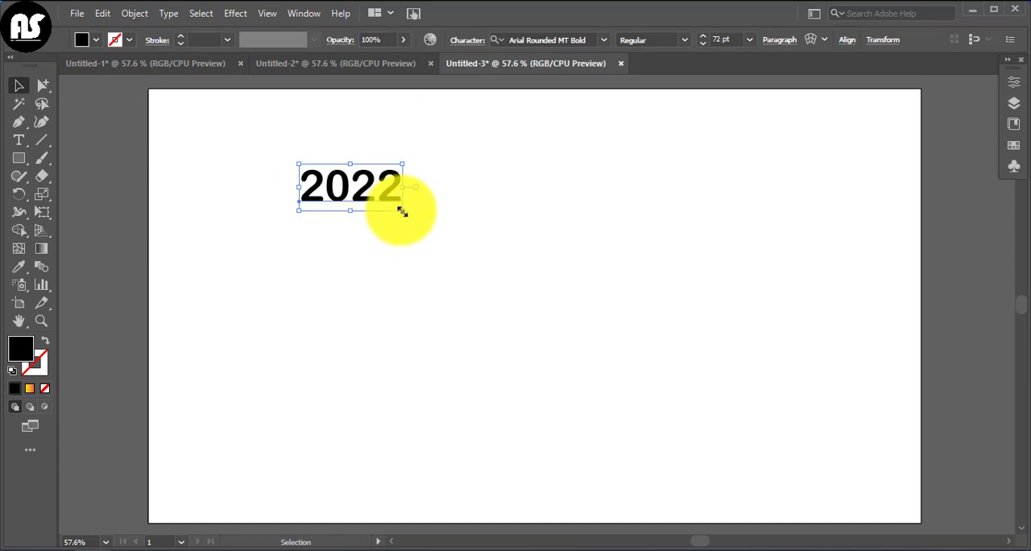
drag(402, 211, 735, 394)
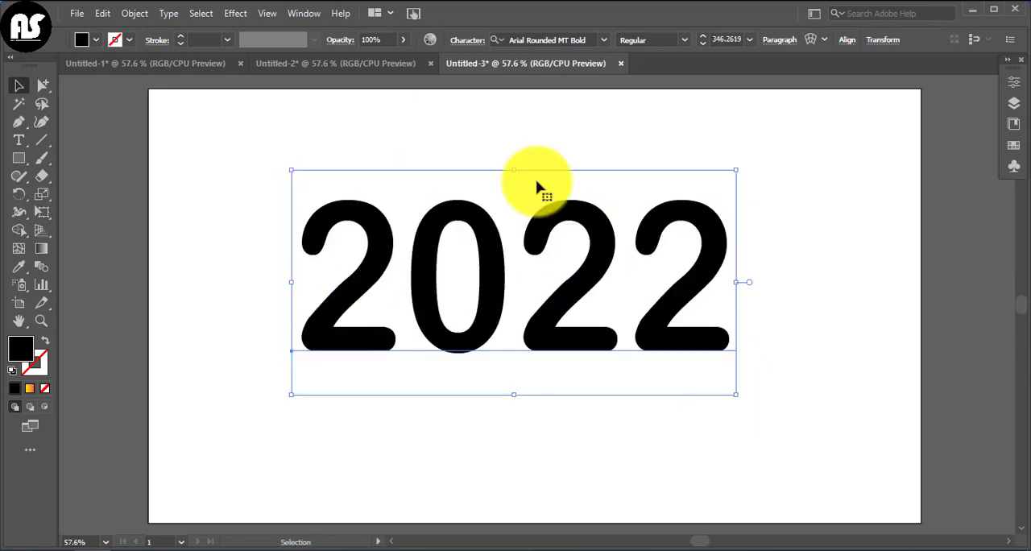
Apply a 3D Extrude & Bevel effect to the 2022 text with Off-Axis Front position and 50 pt extrude depth.
click(235, 13)
mouse_move(325, 101)
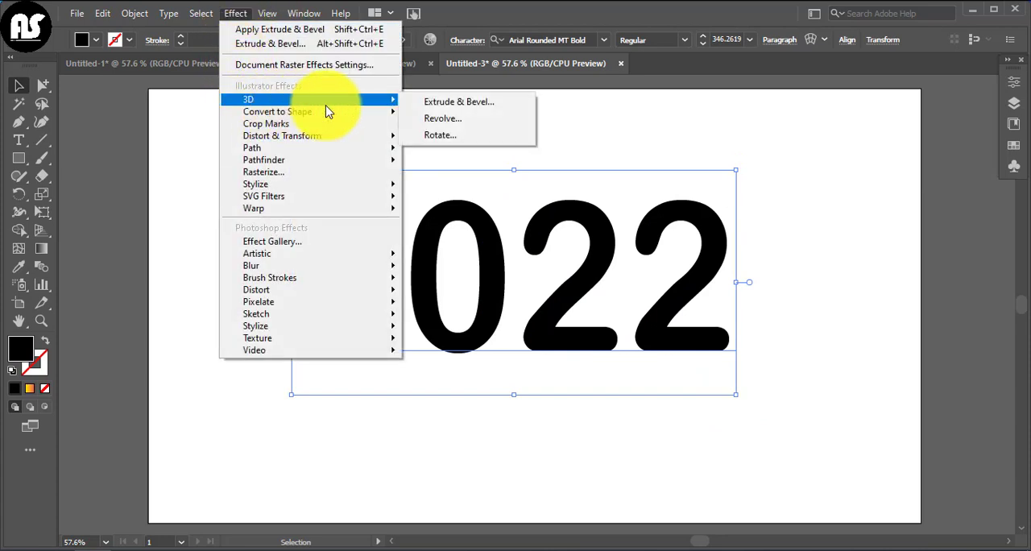
click(443, 102)
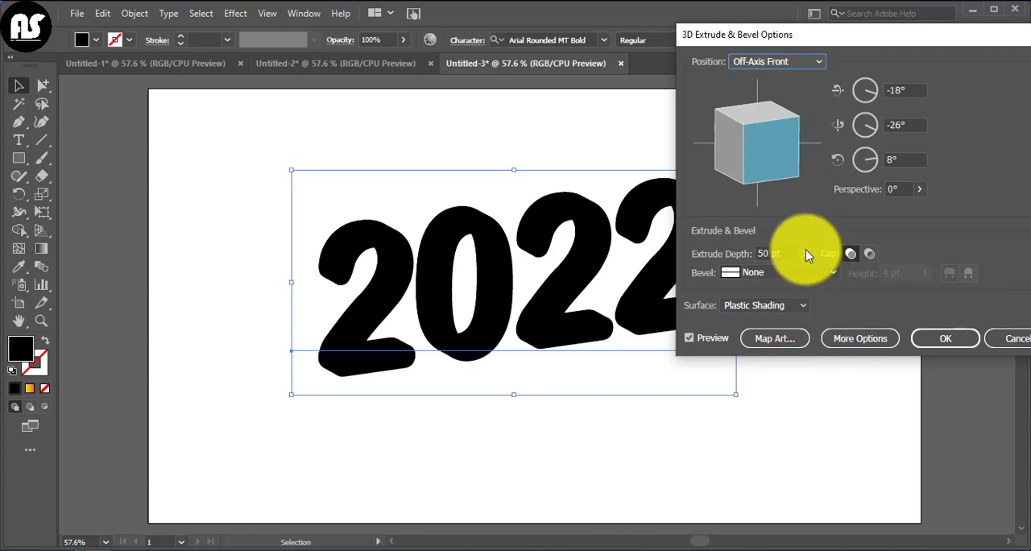
click(948, 342)
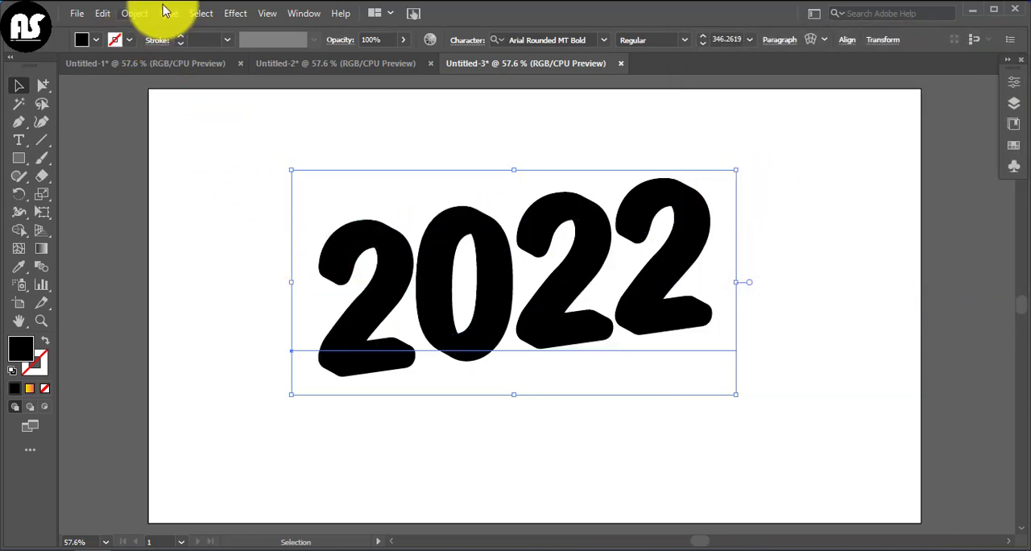
Expand the appearance of the extruded 2022 text and ungroup the resulting artwork.
click(135, 14)
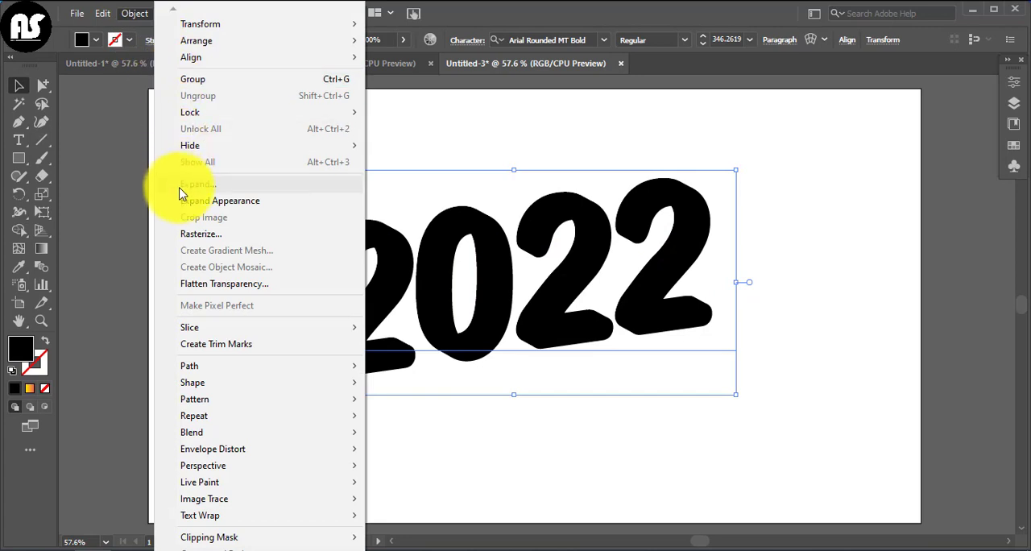
click(286, 202)
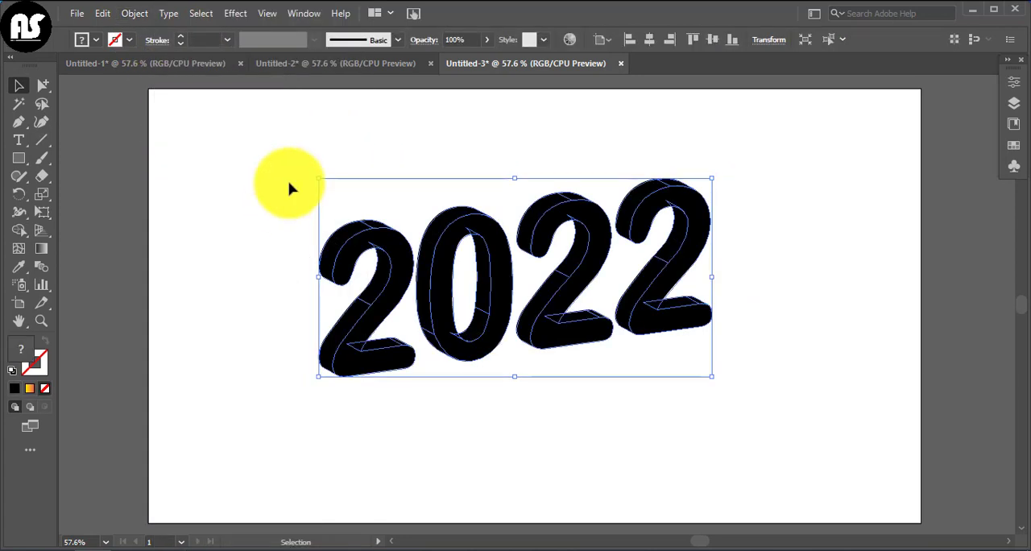
click(292, 184)
right_click(341, 274)
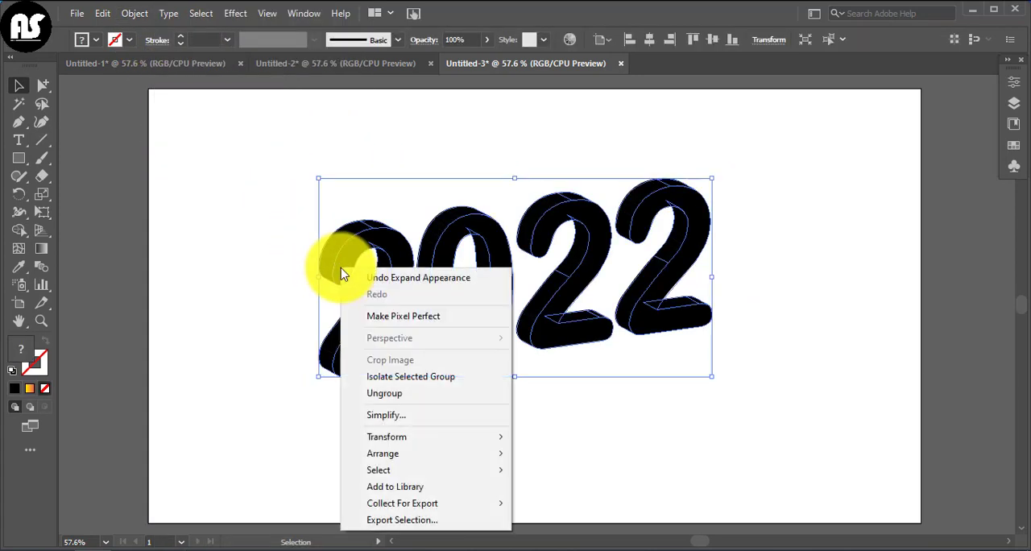
click(382, 399)
Ungroup the first 2 and the 0 so that their front and side faces are separate objects.
click(366, 312)
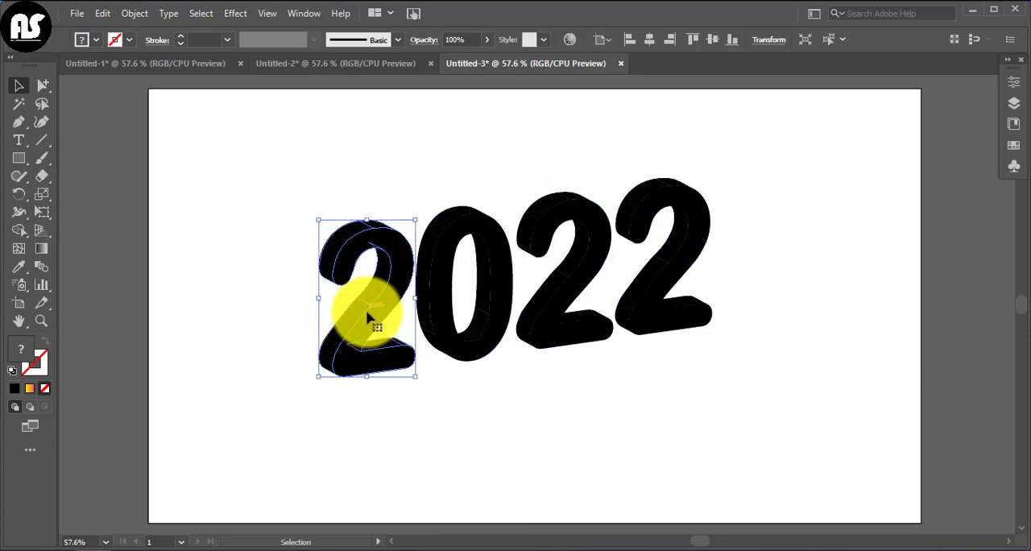
right_click(366, 318)
click(460, 180)
click(451, 287)
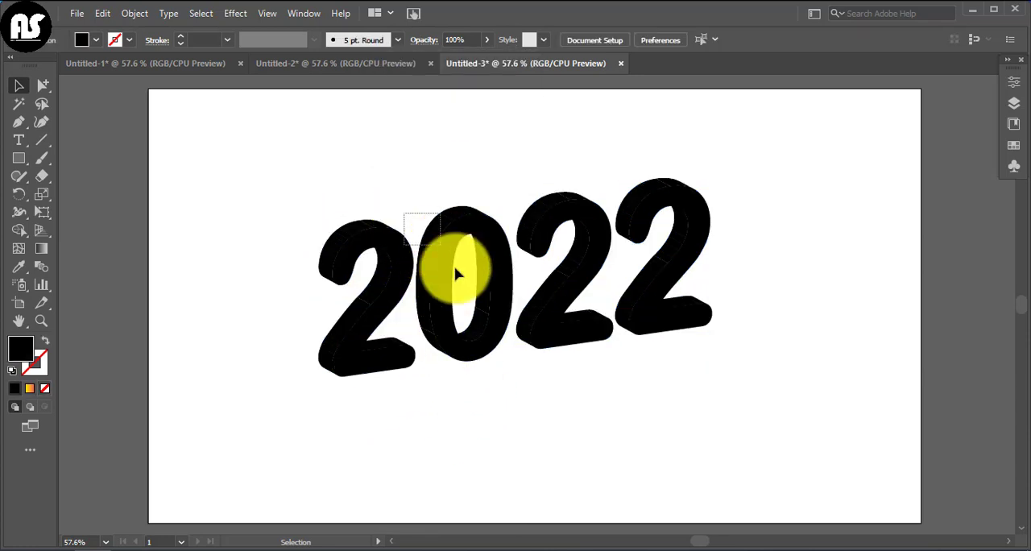
drag(455, 274, 478, 348)
right_click(478, 352)
click(551, 392)
click(500, 335)
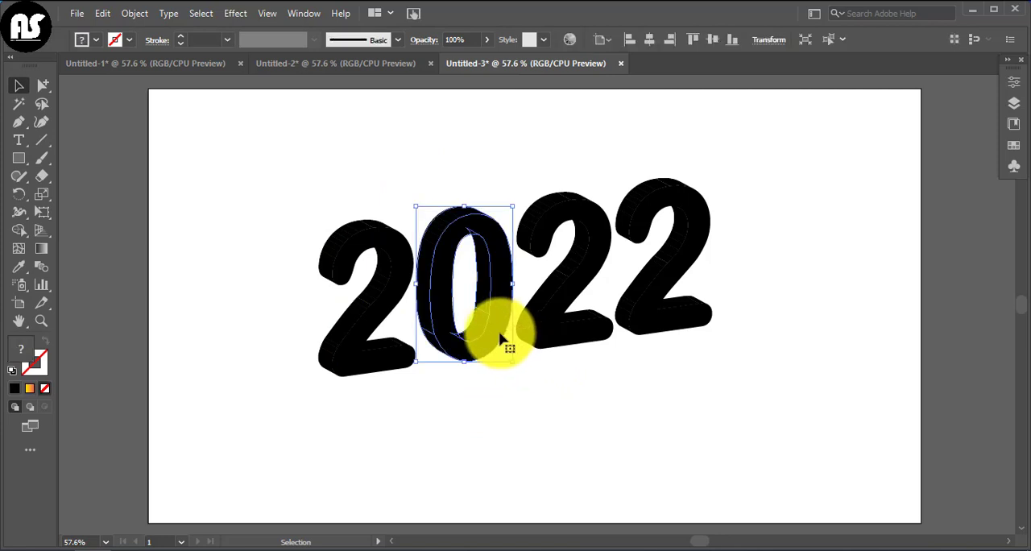
right_click(499, 335)
click(557, 416)
Ungroup the last two 2s so that their front and side faces are separate objects.
click(580, 322)
right_click(580, 323)
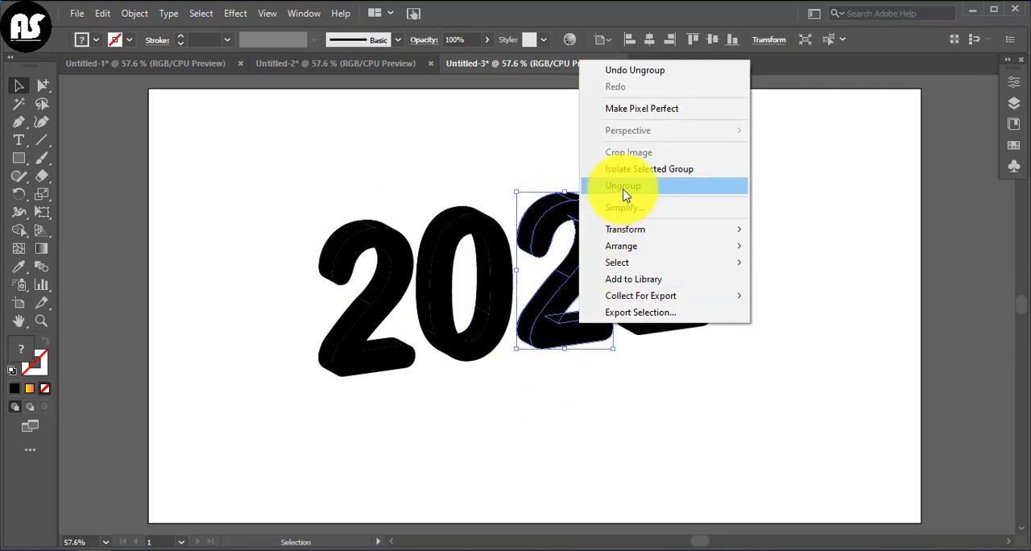
click(637, 402)
click(665, 307)
right_click(666, 306)
click(687, 378)
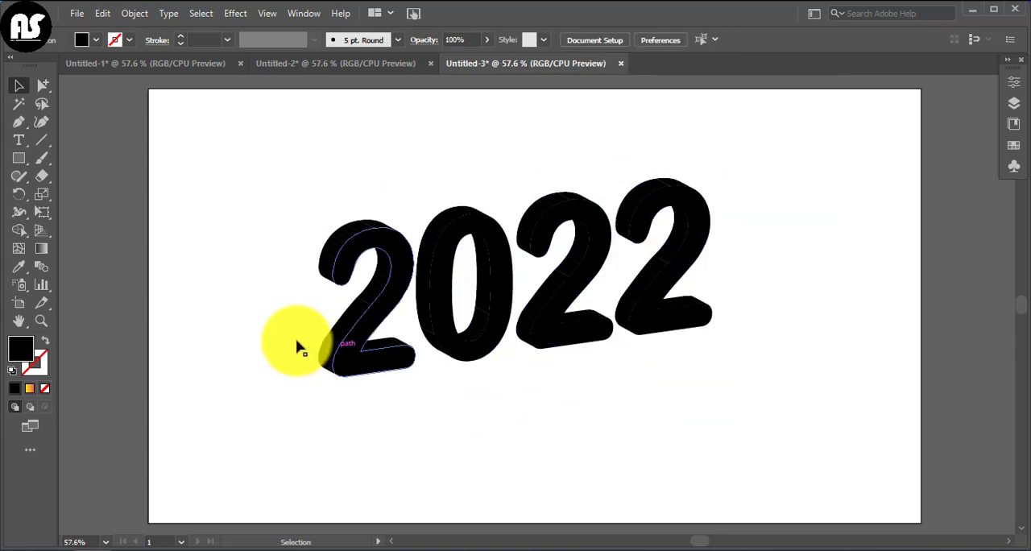
shift+click(459, 337)
click(545, 327)
click(550, 362)
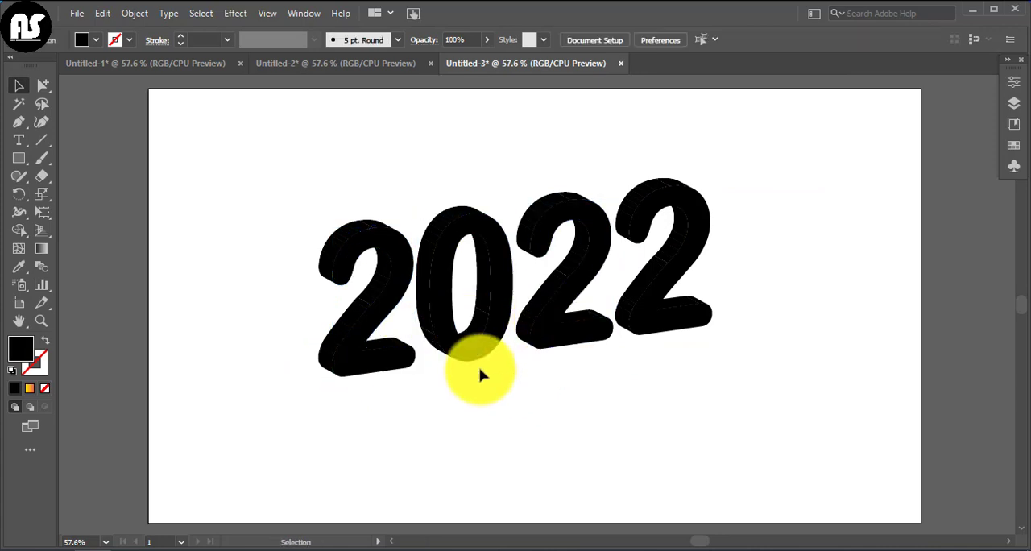
shift+click(391, 360)
click(462, 356)
click(415, 382)
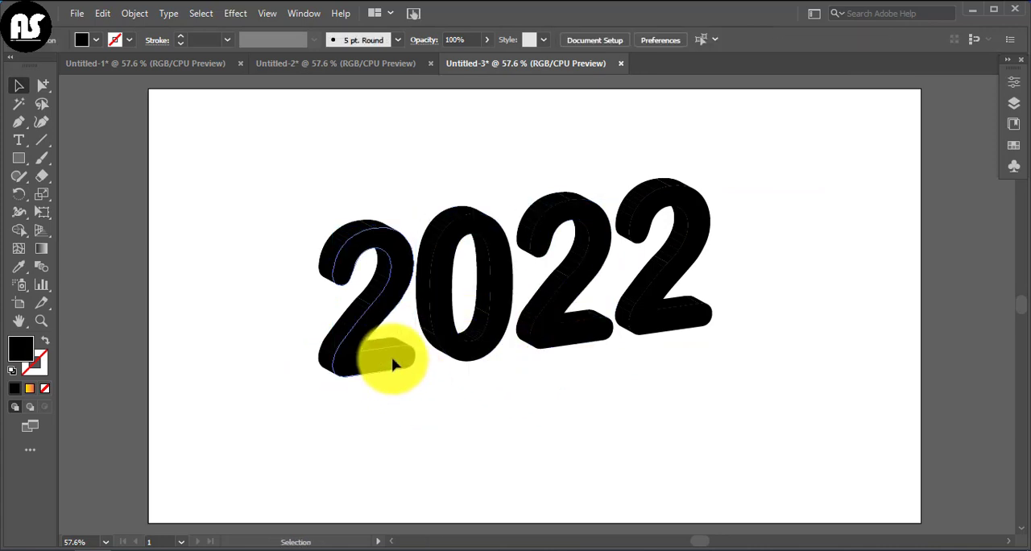
click(393, 361)
shift+click(462, 346)
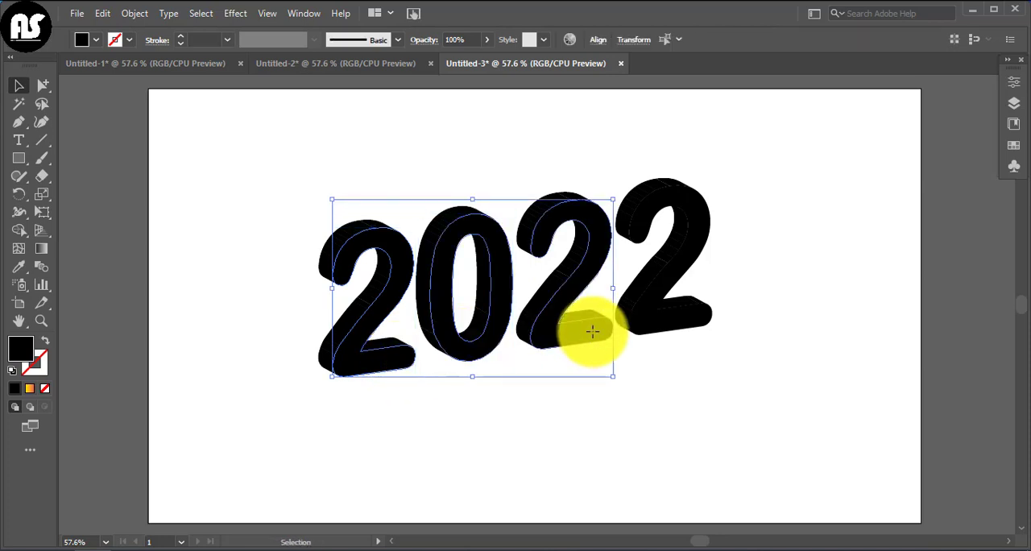
click(645, 308)
click(636, 338)
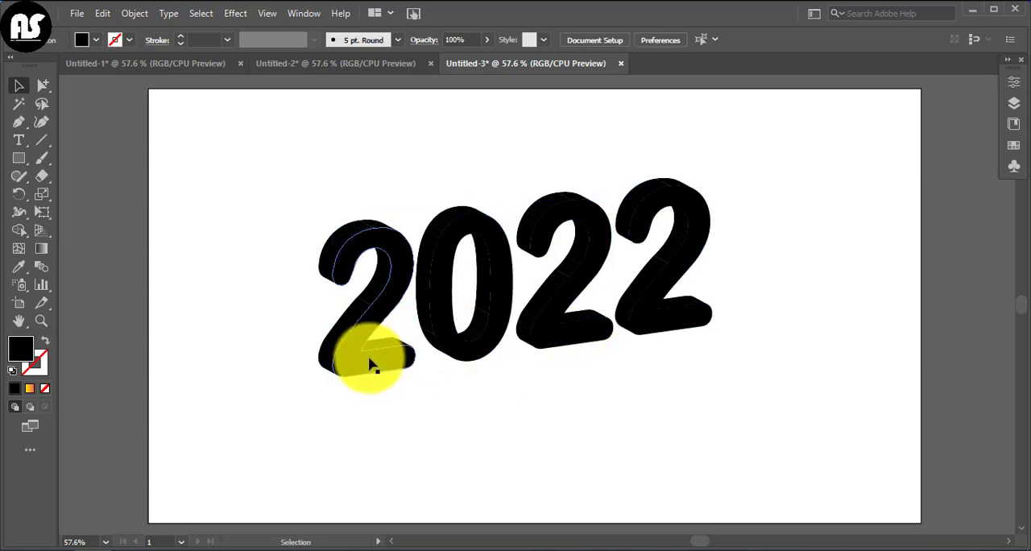
Fill the front faces of all four digits with the yellow-to-orange gradient swatch.
click(373, 364)
shift+click(493, 357)
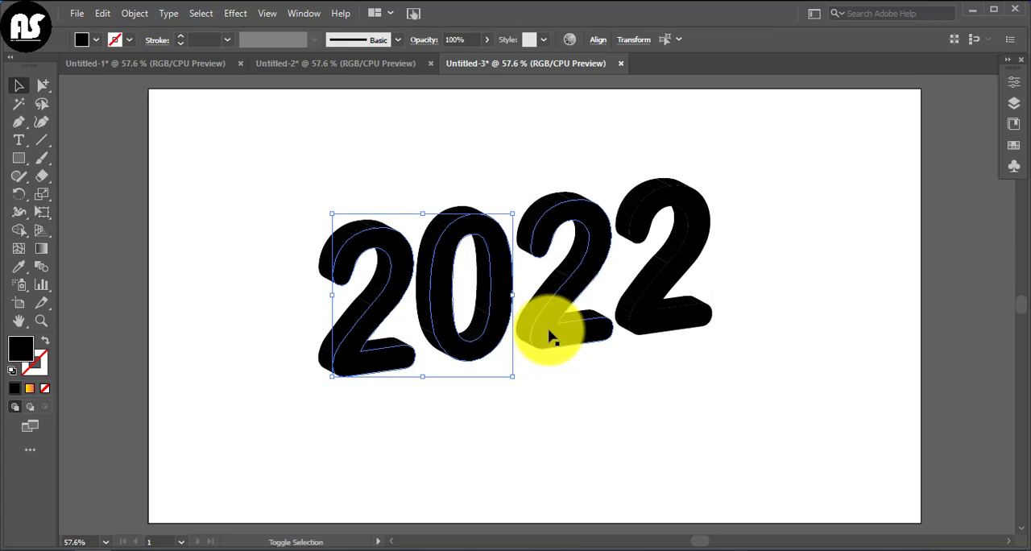
shift+click(556, 332)
shift+click(640, 310)
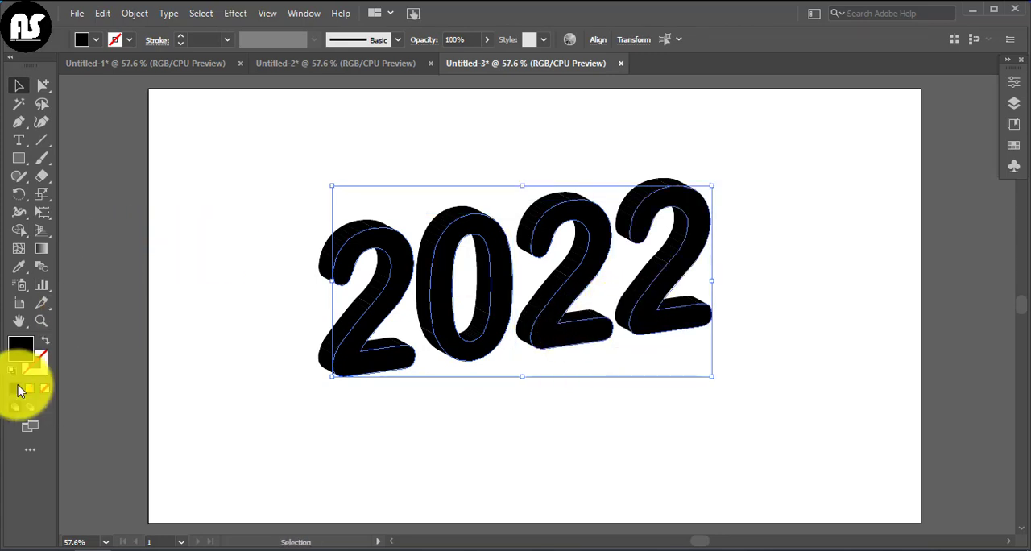
click(96, 40)
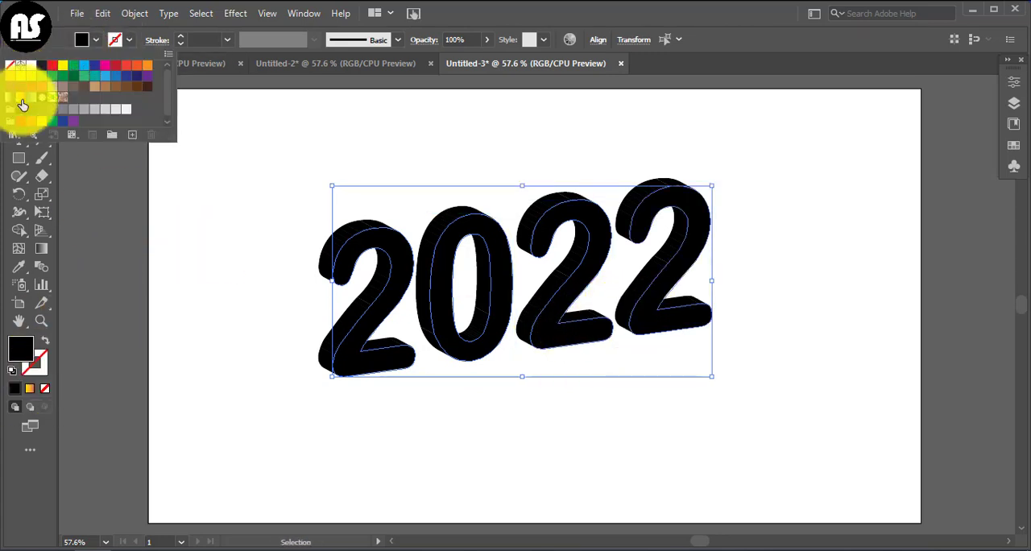
click(22, 105)
click(261, 282)
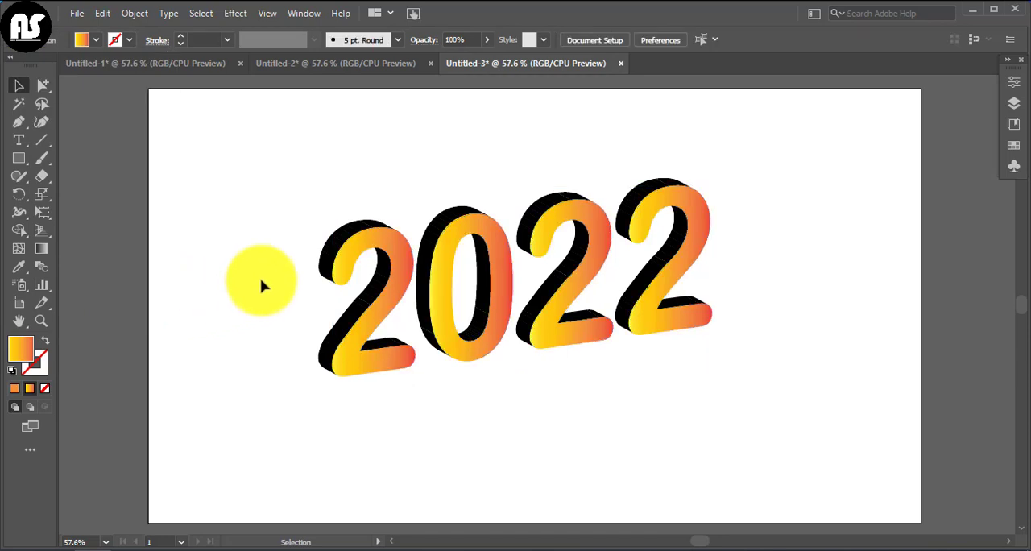
Fill the outer side face along the first 2's upper curve with the pink color F757D5.
click(325, 263)
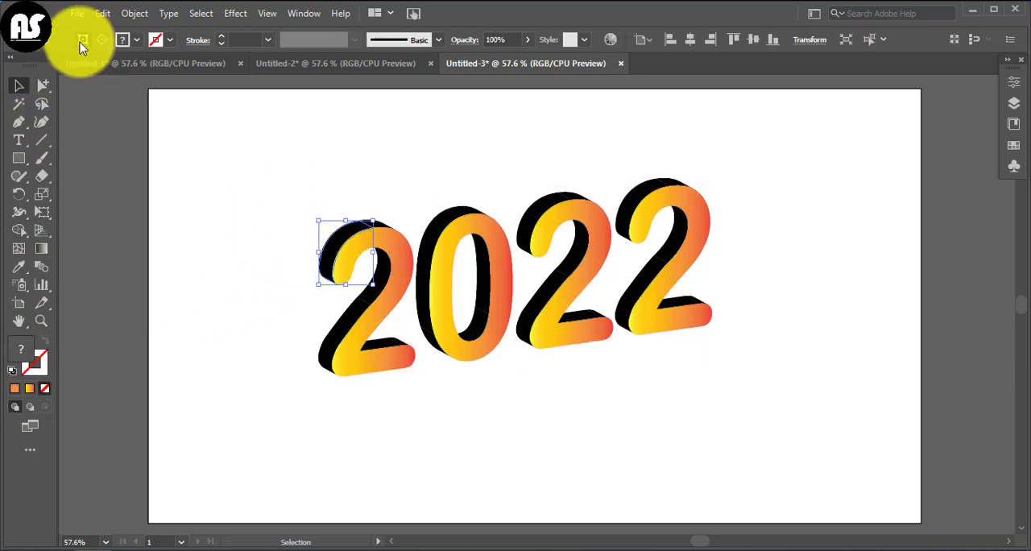
click(388, 204)
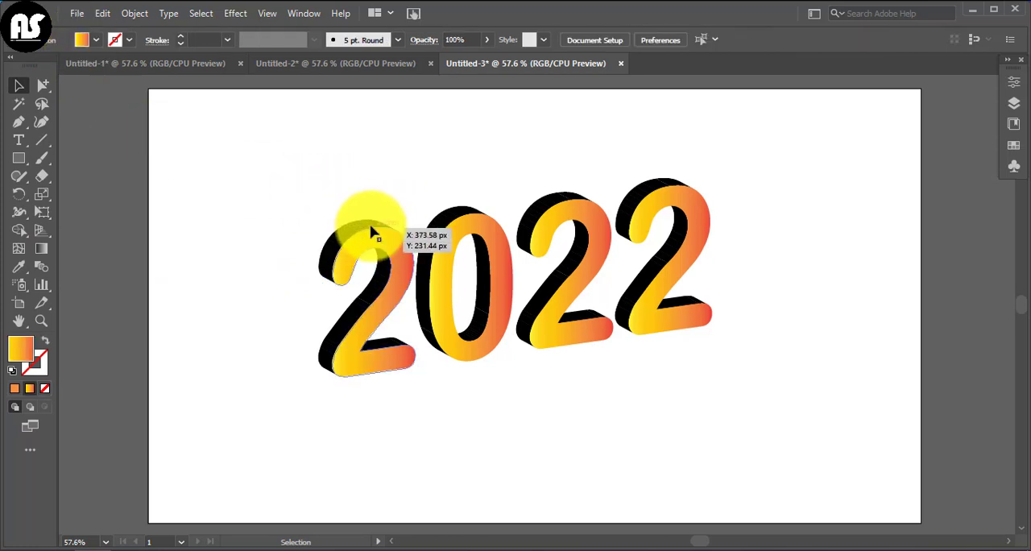
click(378, 222)
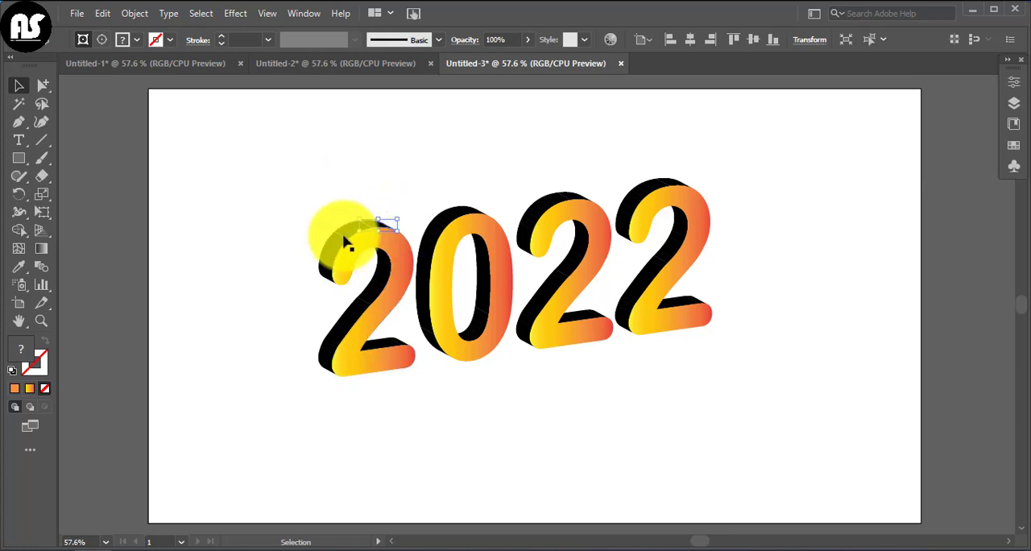
double_click(22, 352)
drag(532, 263, 537, 223)
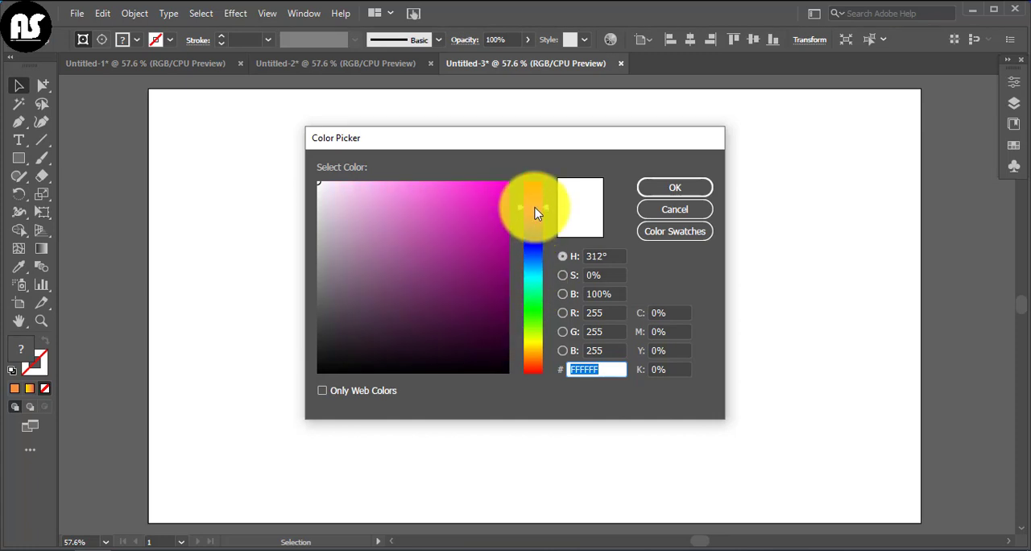
click(430, 198)
click(443, 186)
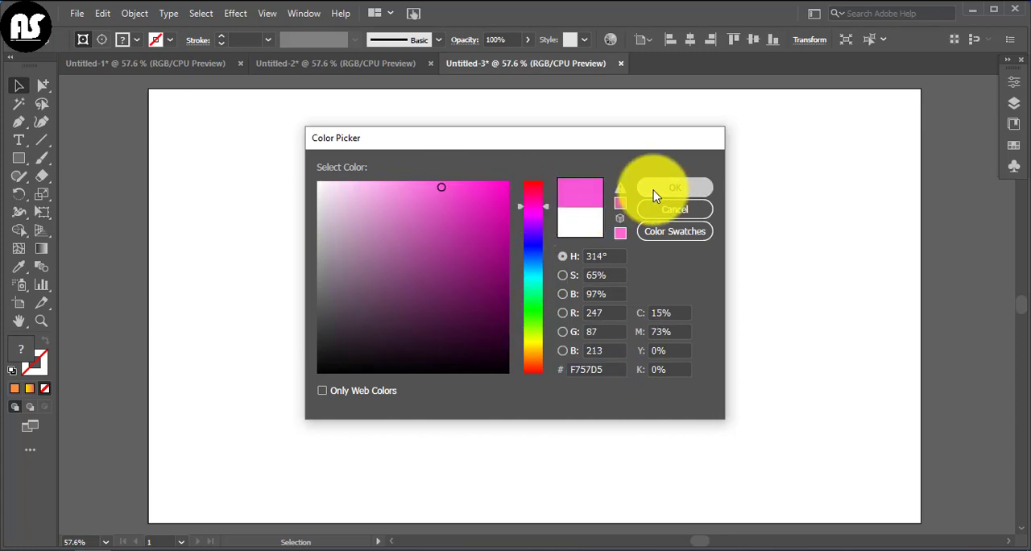
click(653, 190)
click(314, 187)
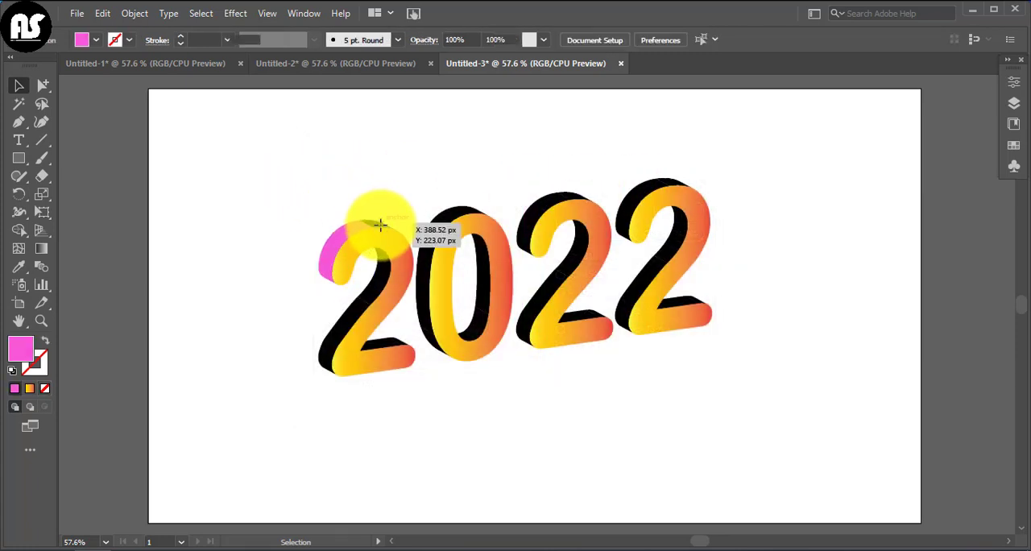
Copy the pink fill onto the small black face at the very top of the first 2 with the Eyedropper.
click(381, 225)
click(18, 267)
click(337, 241)
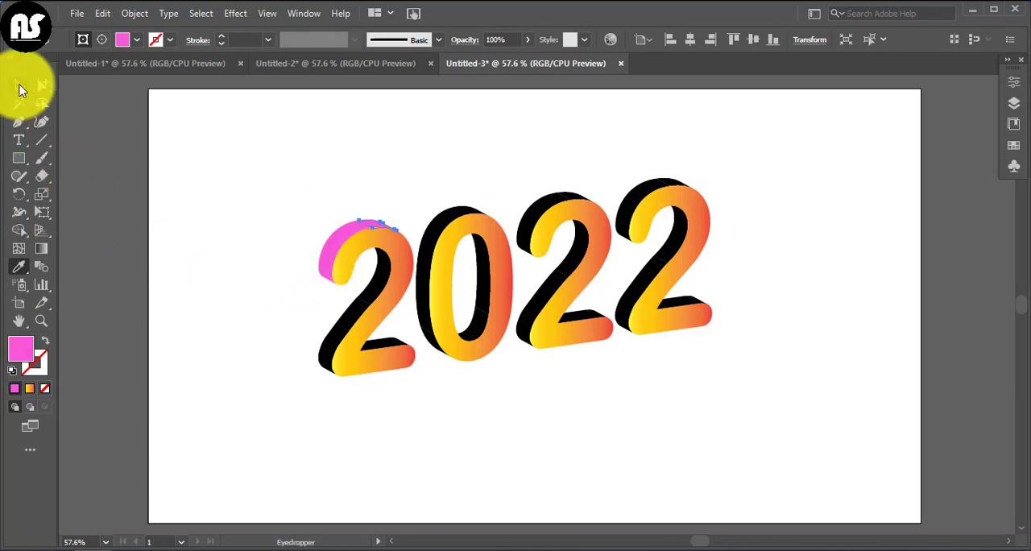
click(19, 85)
click(188, 233)
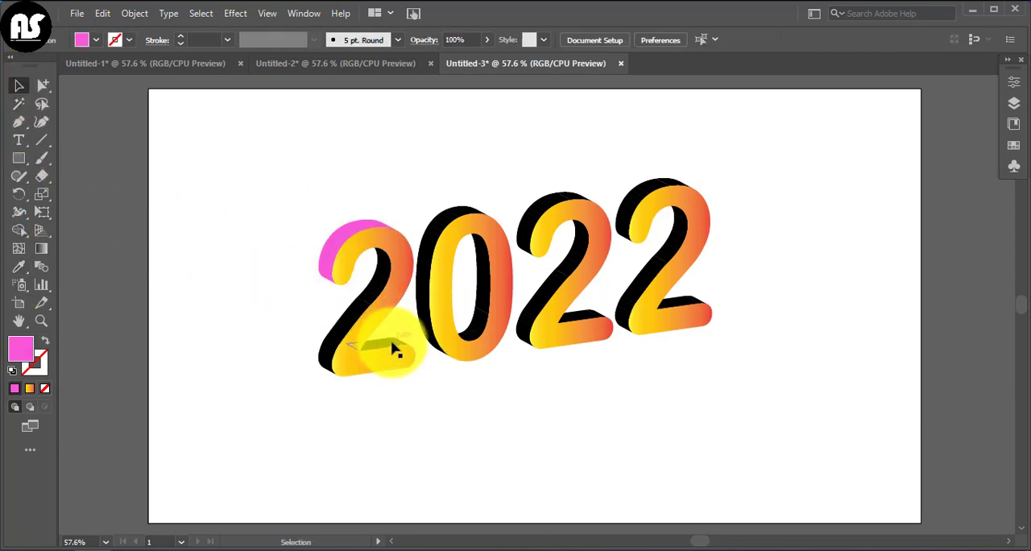
Copy the pink fill onto the black side faces along the upper edge of the first 2's base with the Eyedropper.
click(395, 348)
click(19, 268)
click(326, 251)
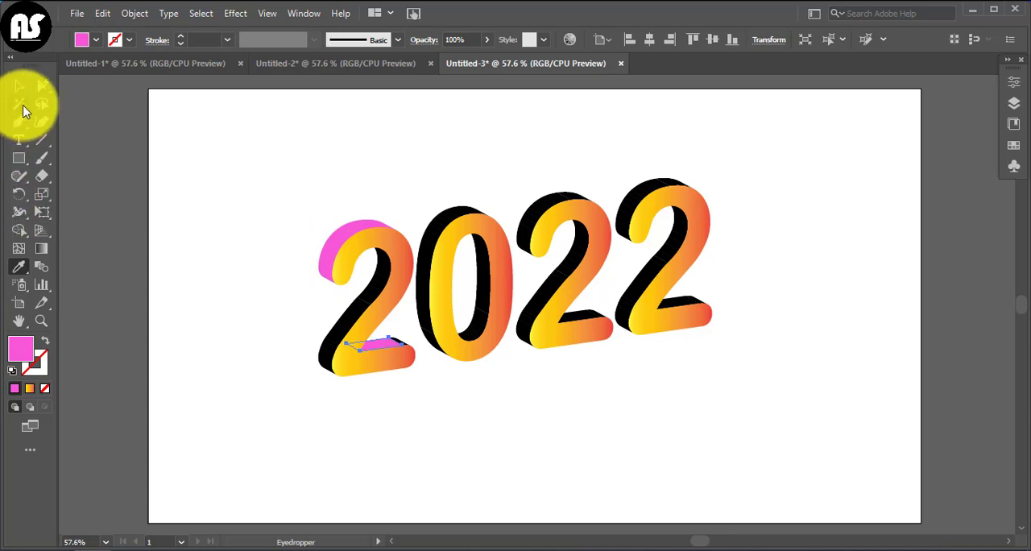
click(18, 86)
click(403, 346)
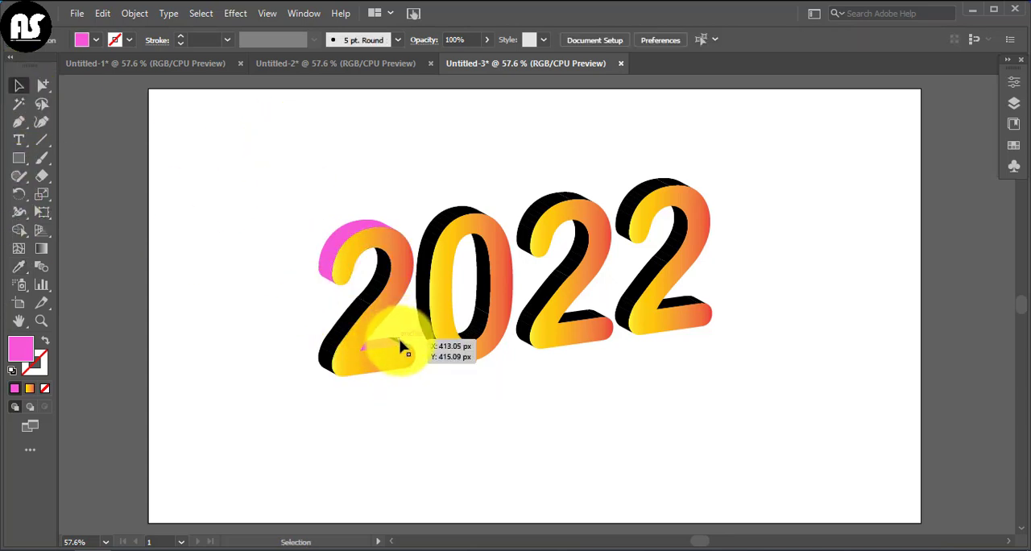
click(346, 349)
click(18, 267)
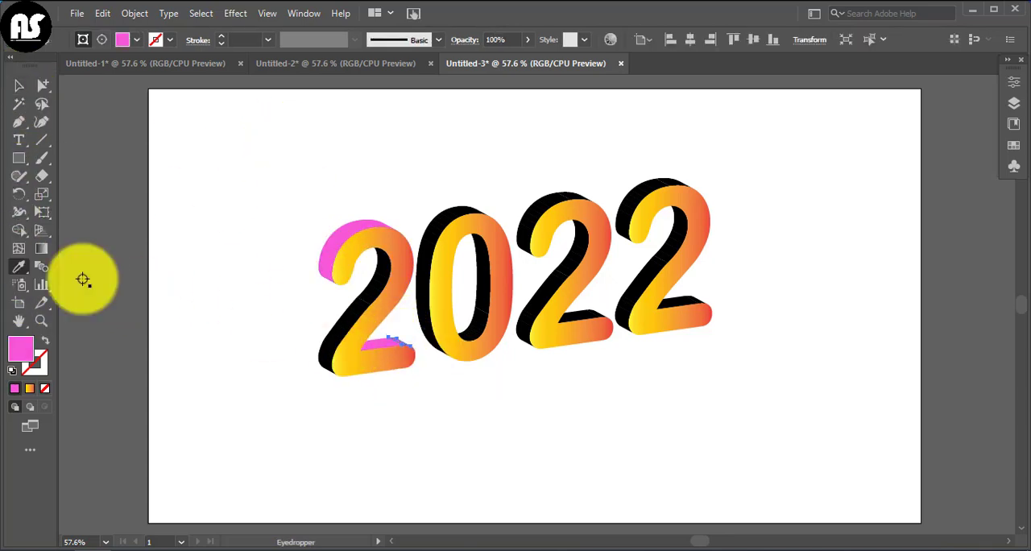
click(19, 85)
click(223, 228)
Fill the two black inner side faces along the first 2's diagonal stroke with the purple color 8949DB.
click(383, 266)
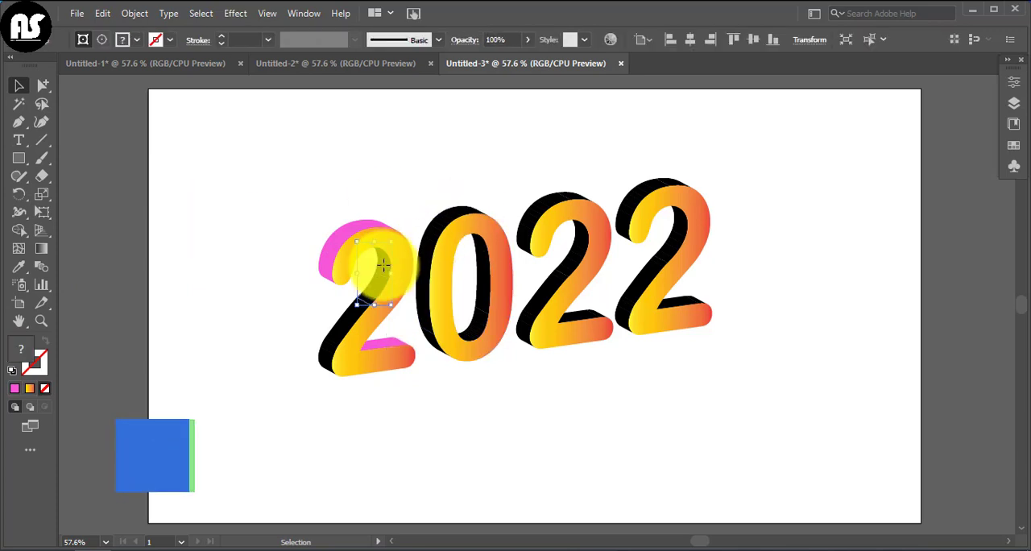
shift+click(342, 316)
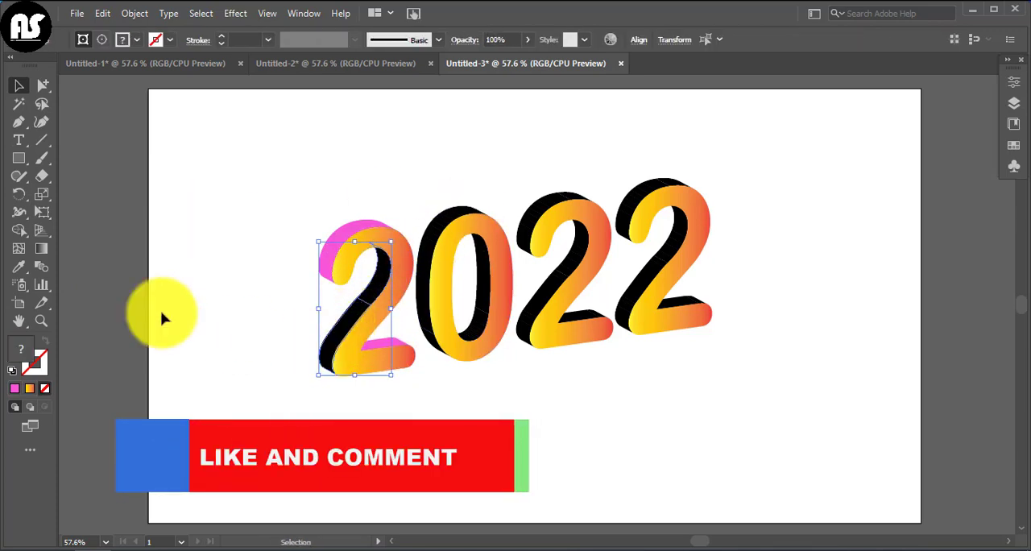
double_click(26, 350)
click(541, 295)
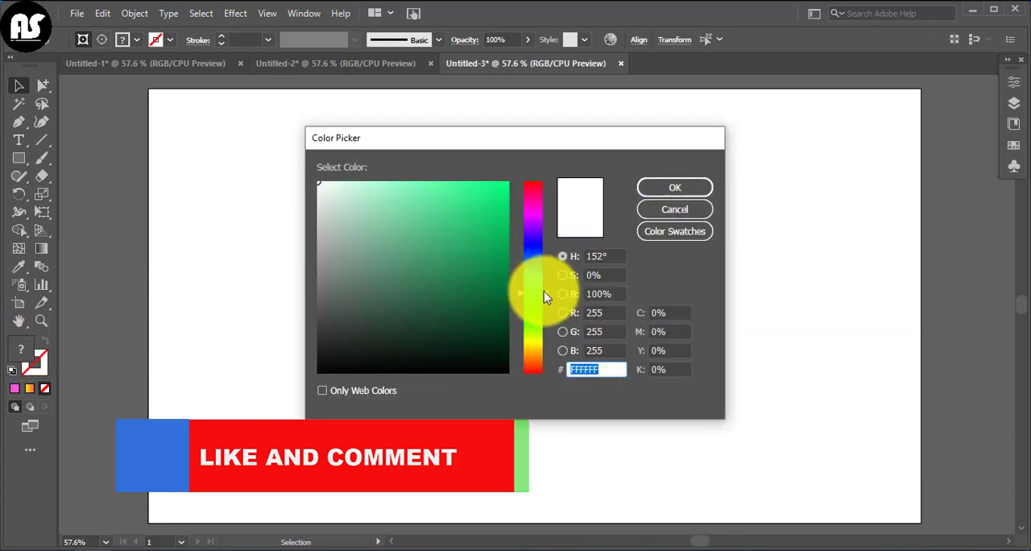
drag(544, 296, 550, 232)
drag(474, 221, 444, 207)
click(675, 187)
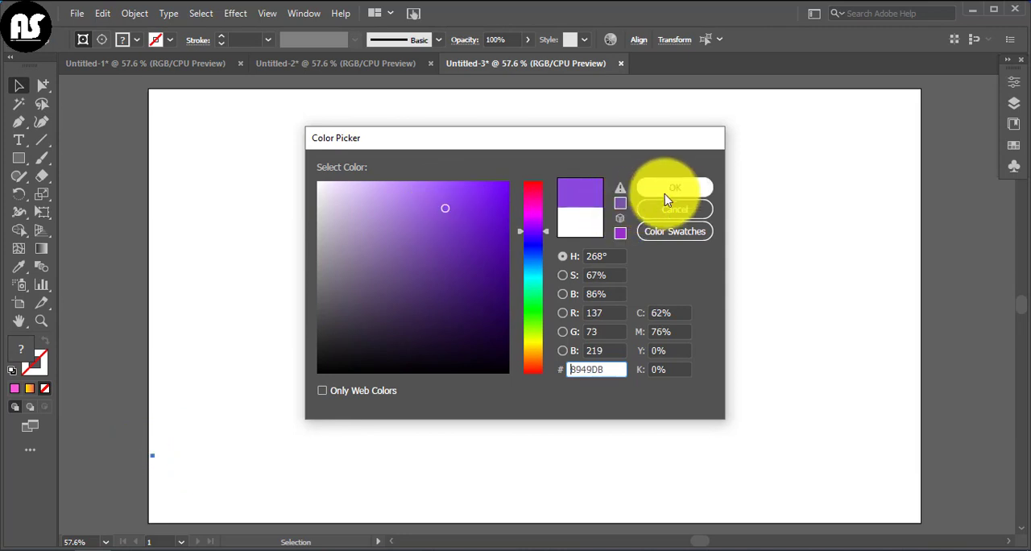
click(375, 166)
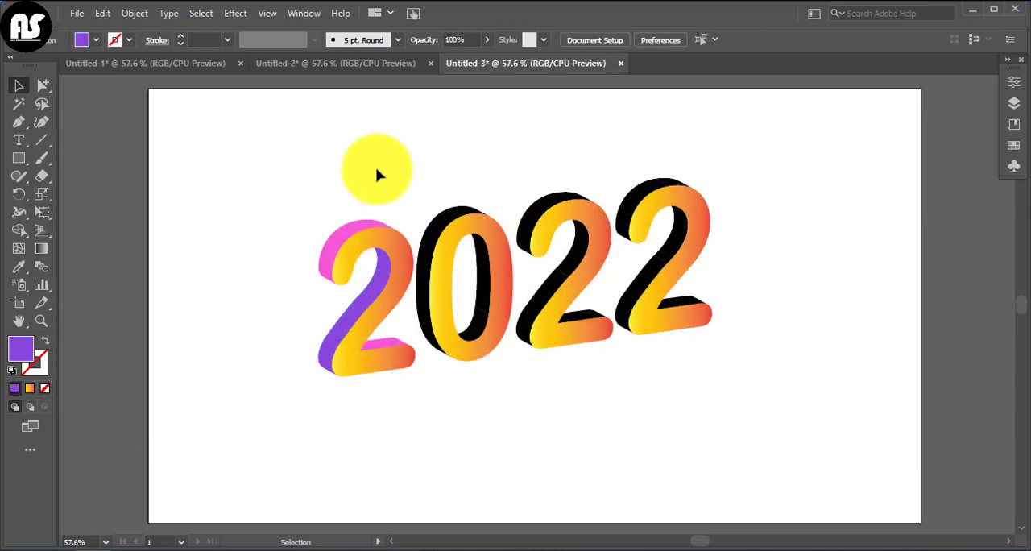
Copy the first 2's pink fill onto the black outer side faces of the 0, including the small lower one, with the Eyedropper.
click(430, 236)
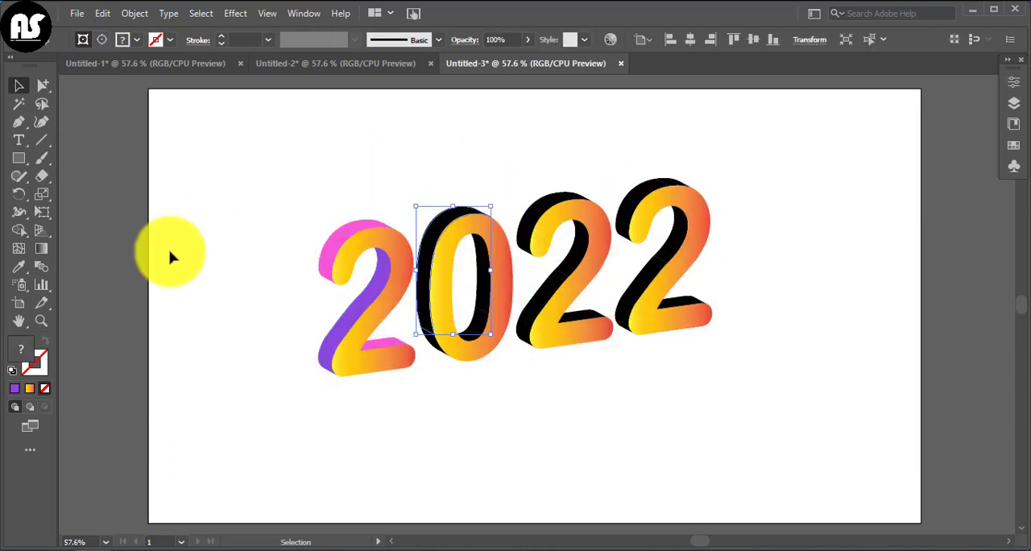
click(18, 266)
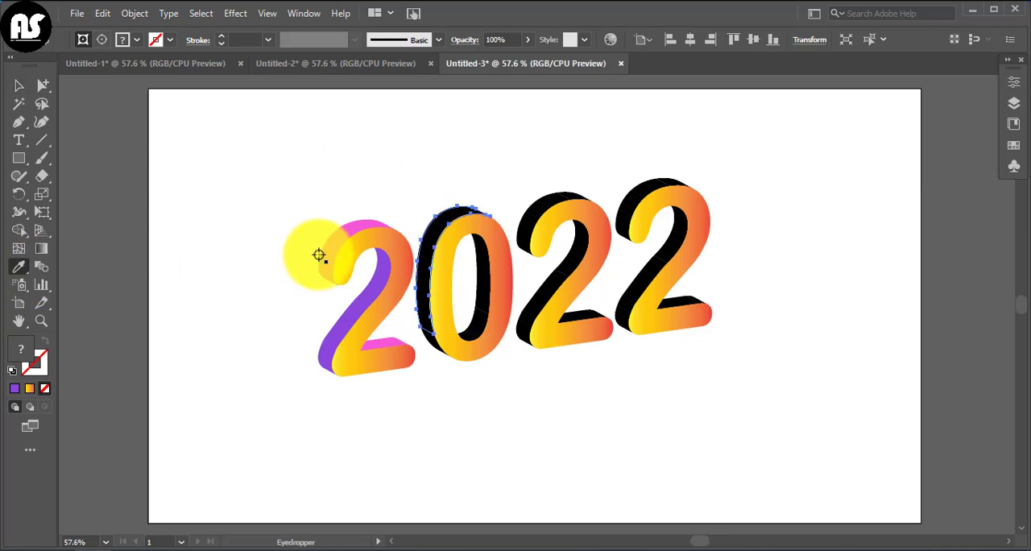
click(19, 85)
click(435, 366)
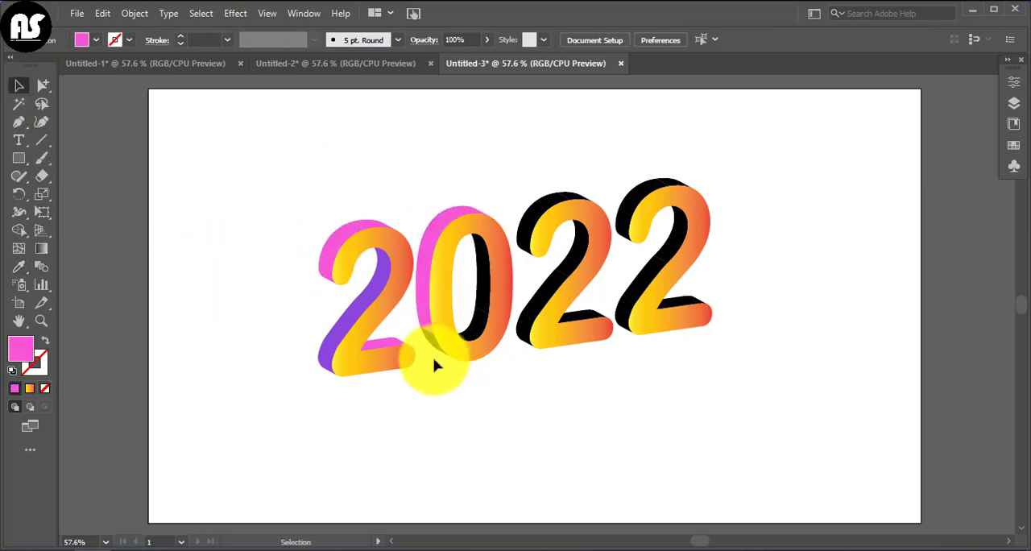
click(19, 266)
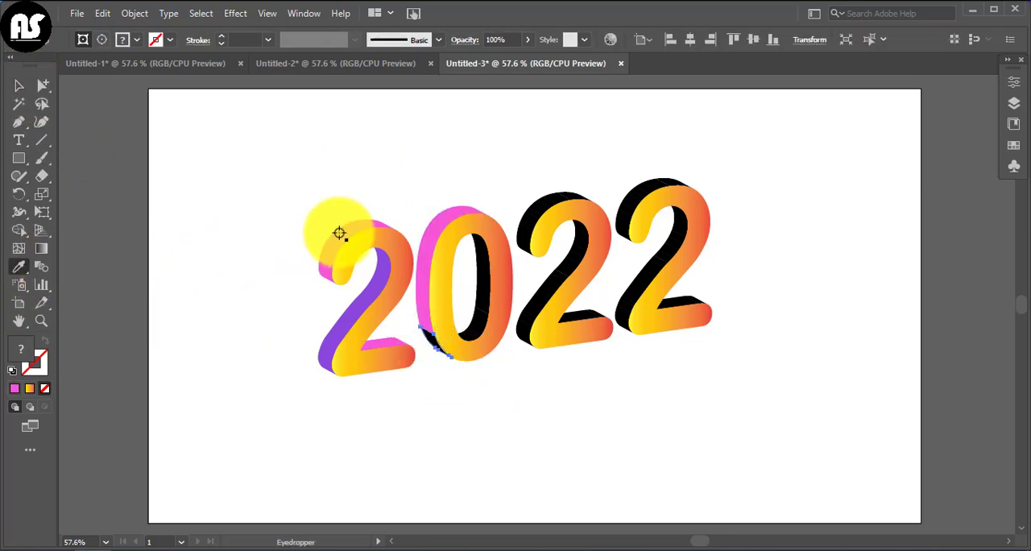
click(19, 85)
click(235, 188)
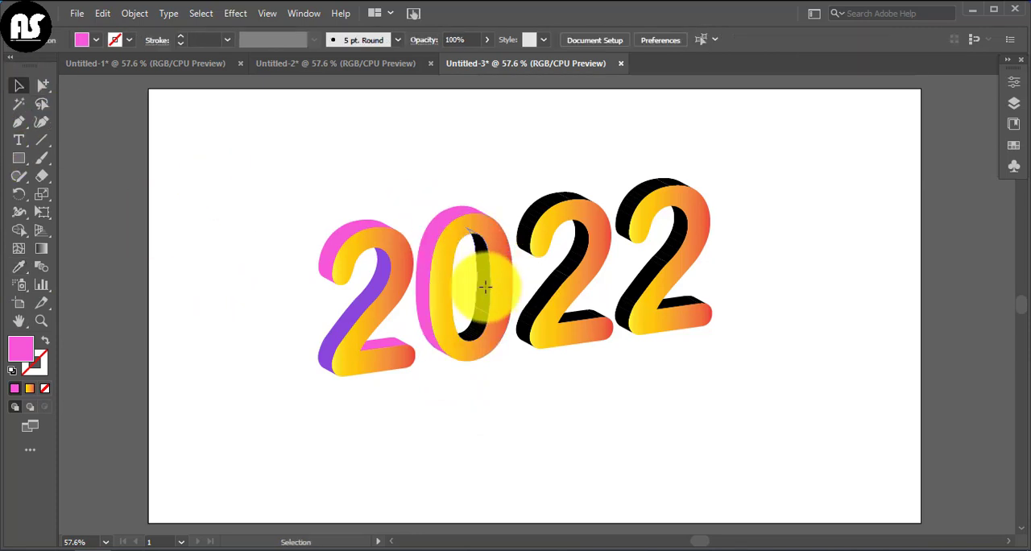
Copy the first 2's purple fill onto the black side faces inside the 0's opening with the Eyedropper.
click(484, 286)
click(19, 266)
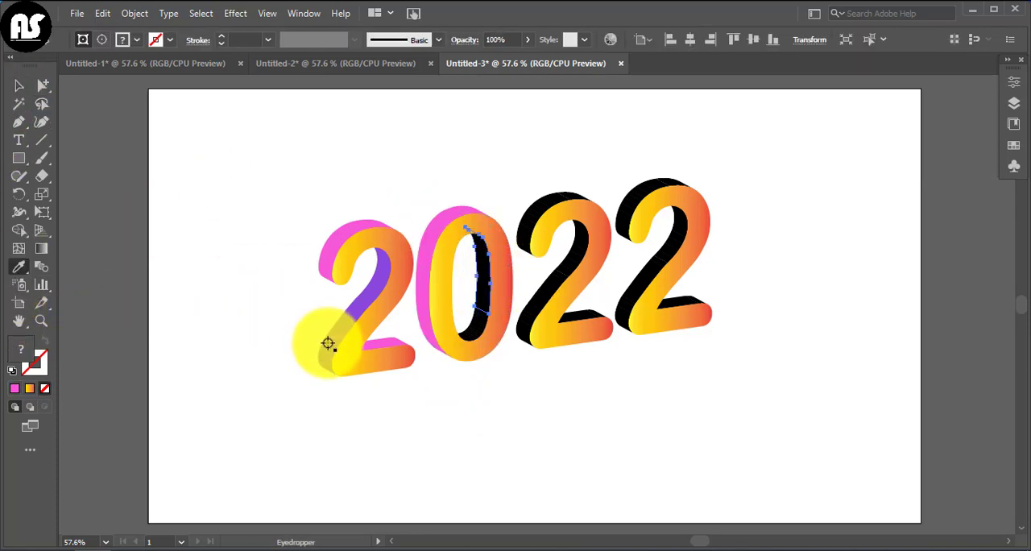
click(332, 345)
click(20, 87)
click(452, 349)
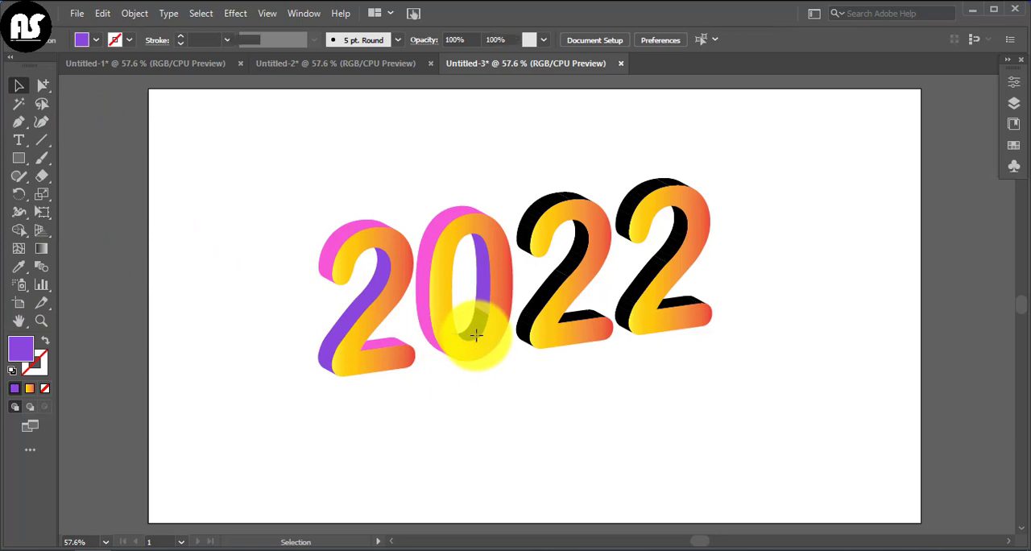
click(476, 334)
click(19, 267)
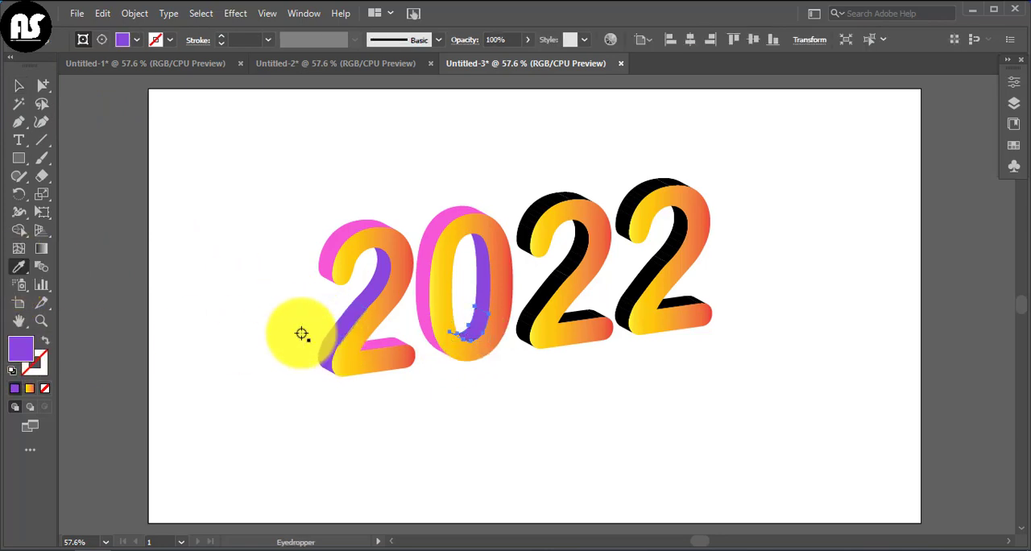
click(18, 85)
click(180, 317)
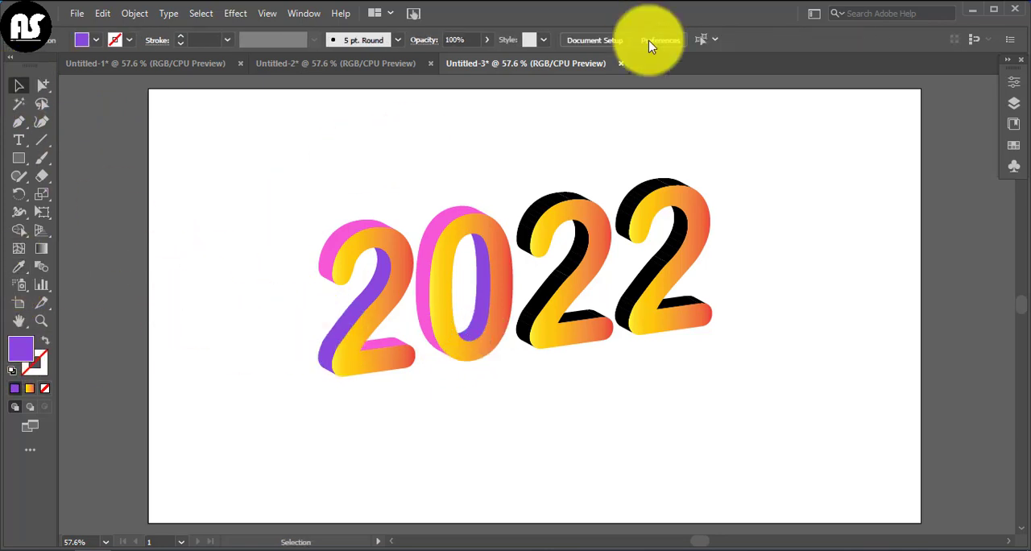
Copy the pink fill onto both black side faces along the upper curve of the second 2 with the Eyedropper.
click(582, 199)
click(524, 231)
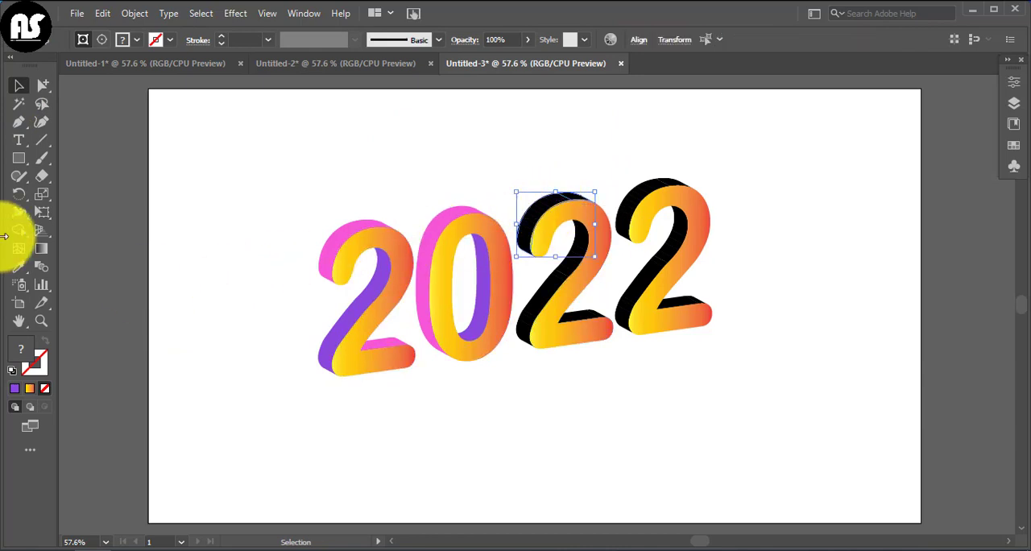
click(18, 267)
click(330, 238)
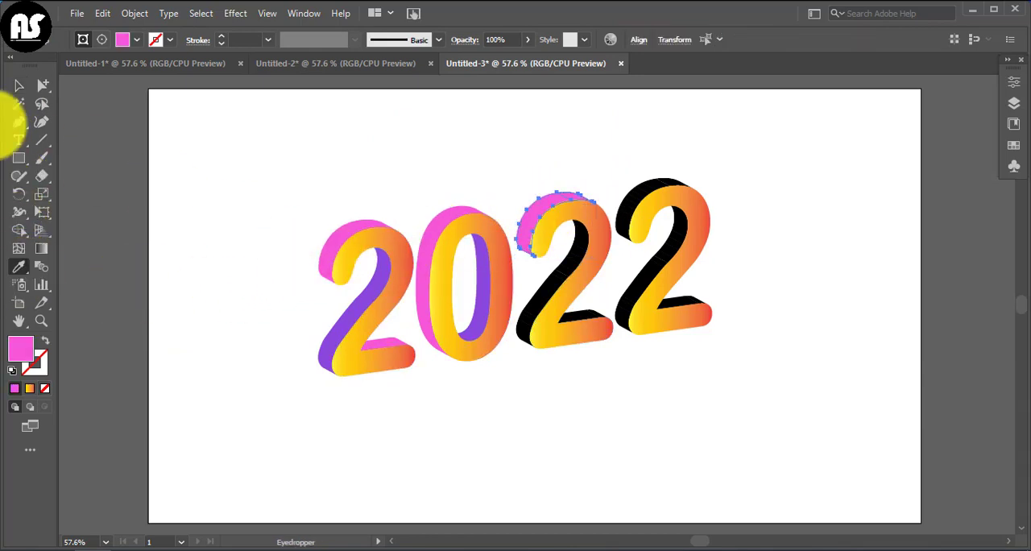
click(18, 86)
click(244, 373)
Copy the purple fill onto both black side faces along the diagonal stroke of the second 2 with the Eyedropper.
click(578, 265)
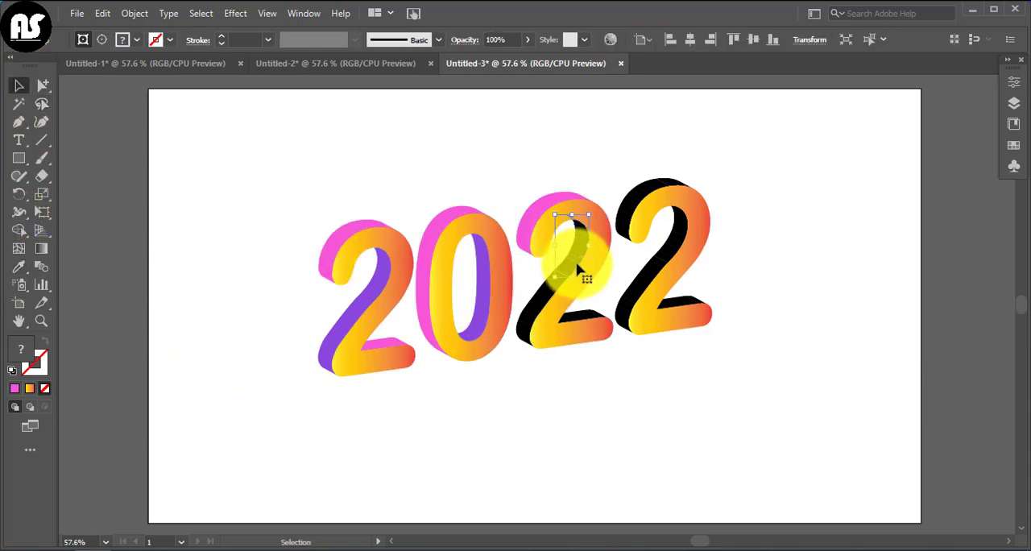
click(552, 297)
click(544, 386)
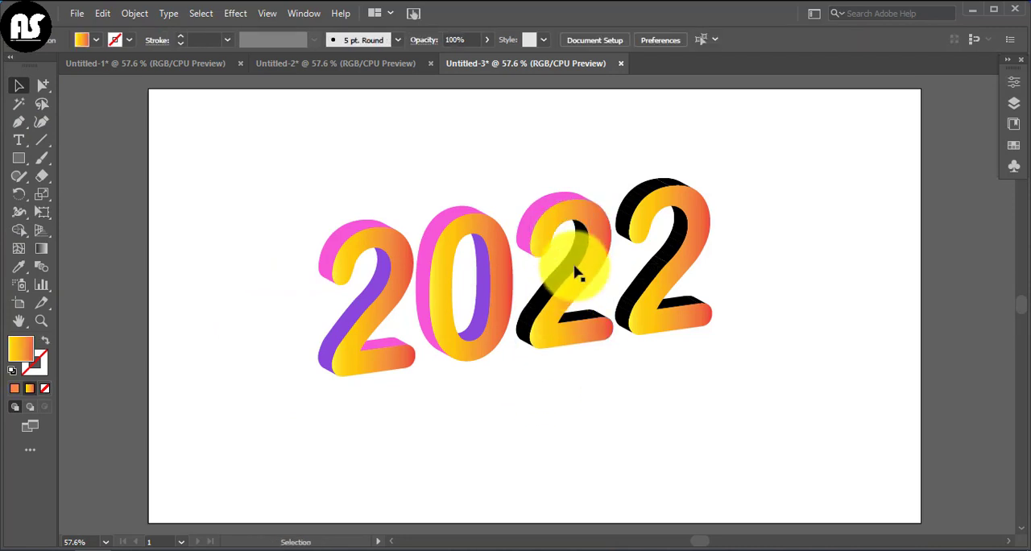
click(576, 263)
shift+click(539, 300)
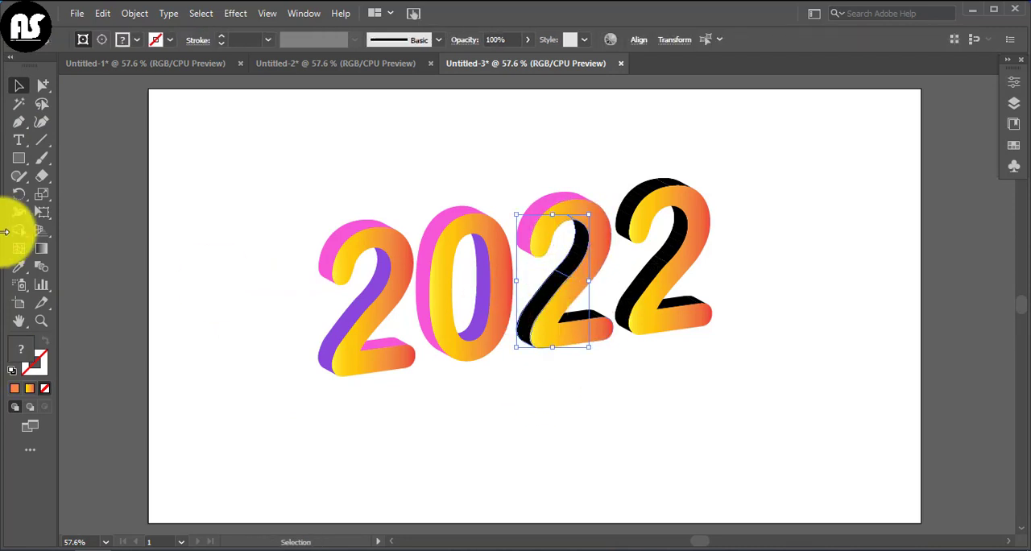
click(18, 267)
click(324, 348)
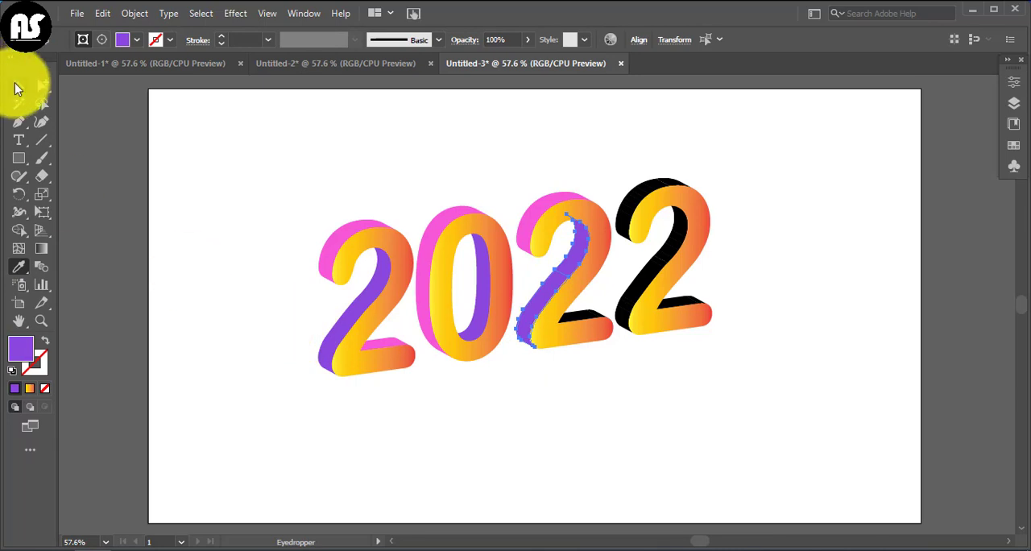
click(629, 414)
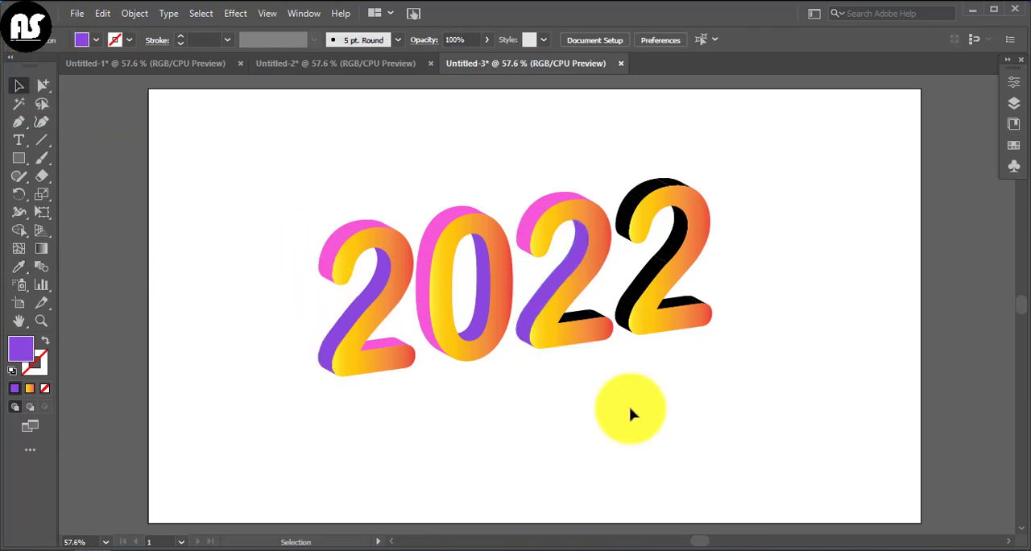
Copy the pink fill onto the long black face on top of the second 2's base with the Eyedropper.
click(600, 322)
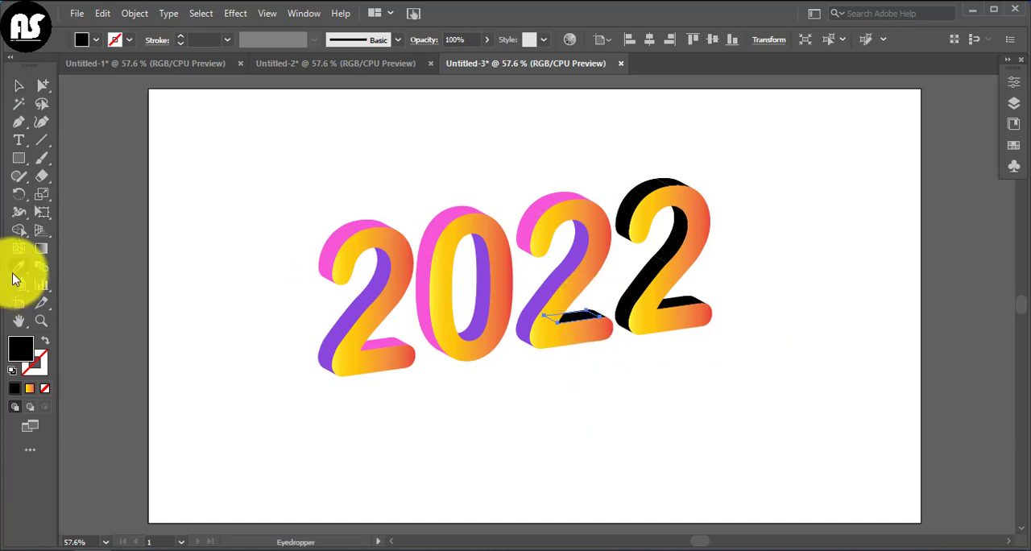
click(339, 232)
click(19, 86)
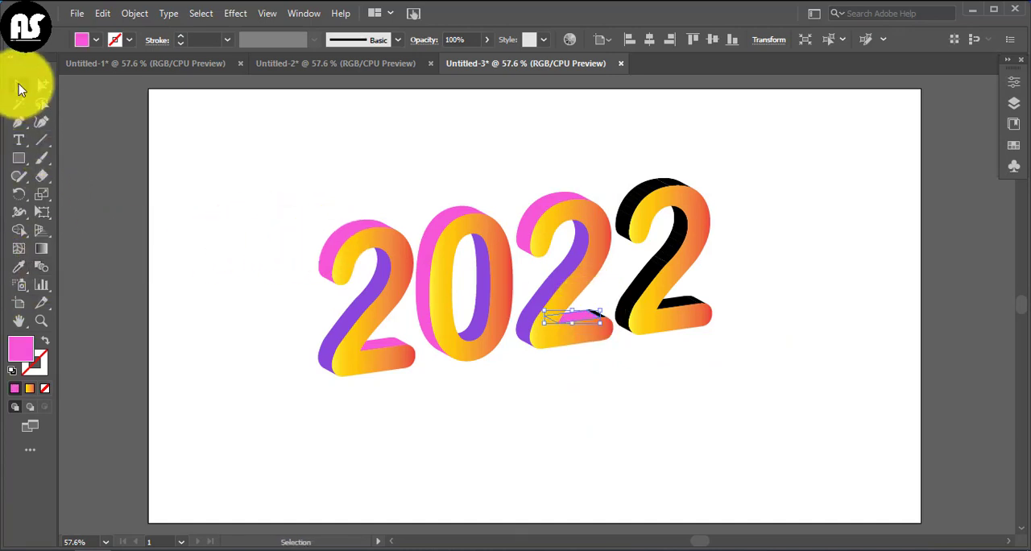
click(551, 380)
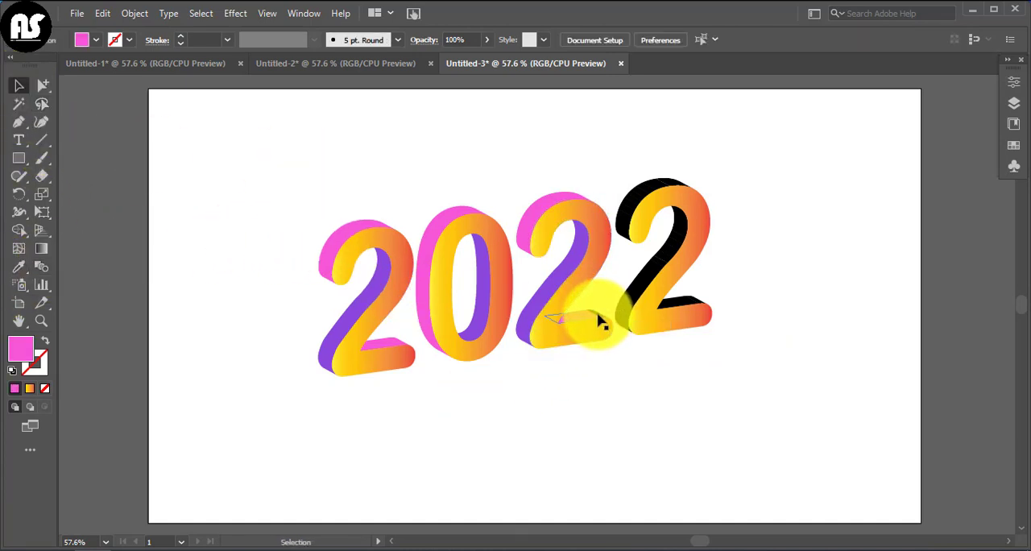
Copy the pink fill onto the small black face at the end of the second 2's base with the Eyedropper.
click(603, 322)
click(630, 407)
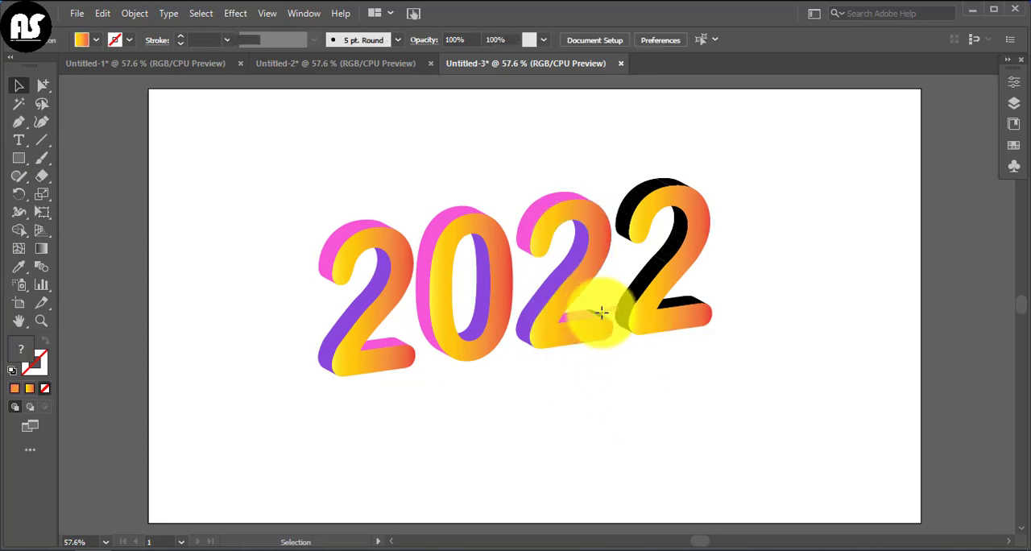
click(602, 313)
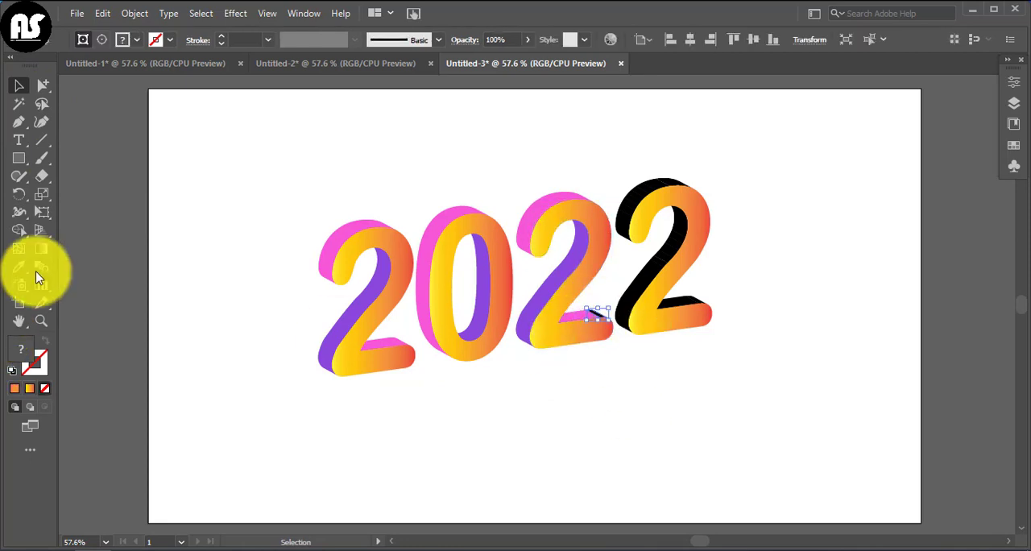
click(380, 349)
click(24, 88)
click(222, 175)
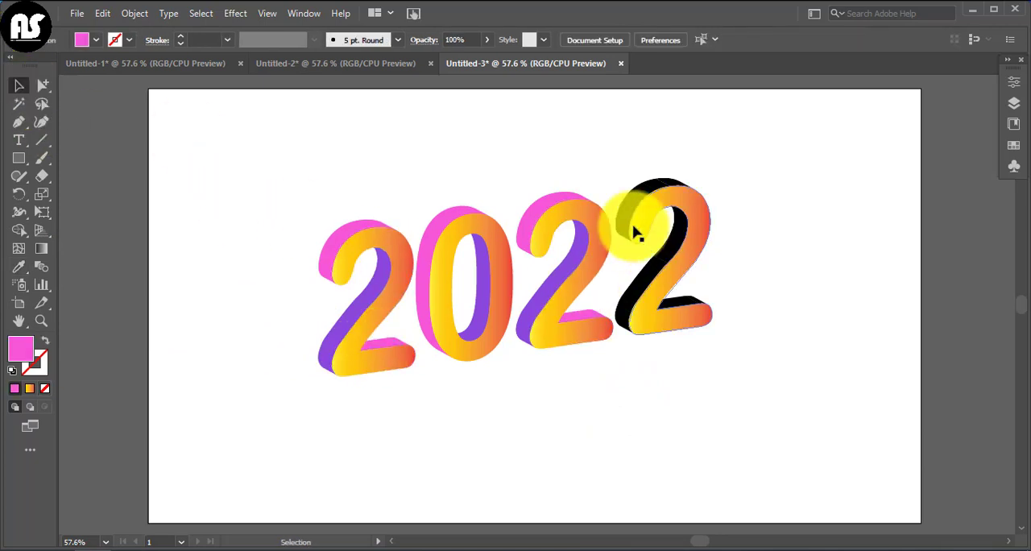
Copy the pink fill onto the black outer and top side faces along the last 2's upper curve with the Eyedropper.
click(629, 214)
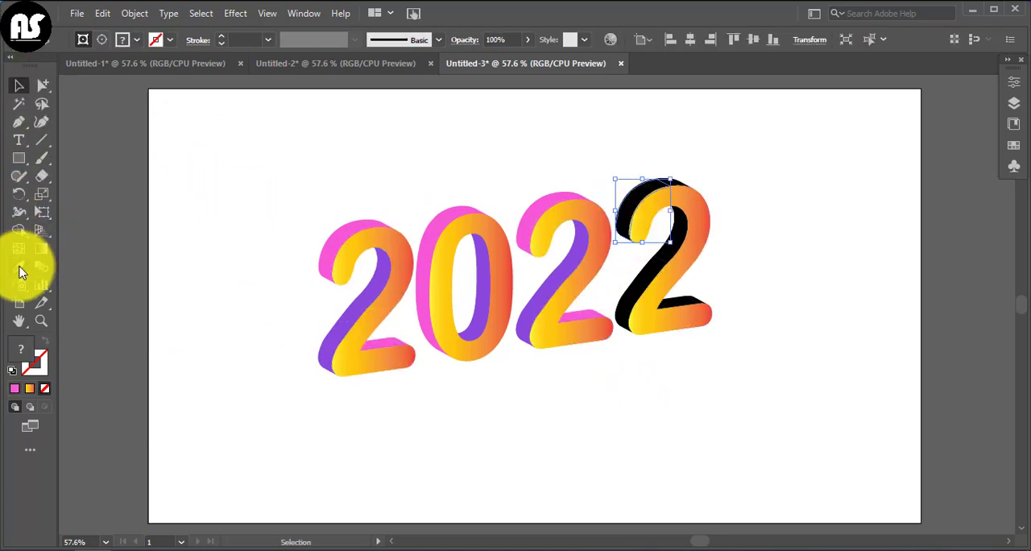
click(21, 273)
click(504, 207)
click(19, 86)
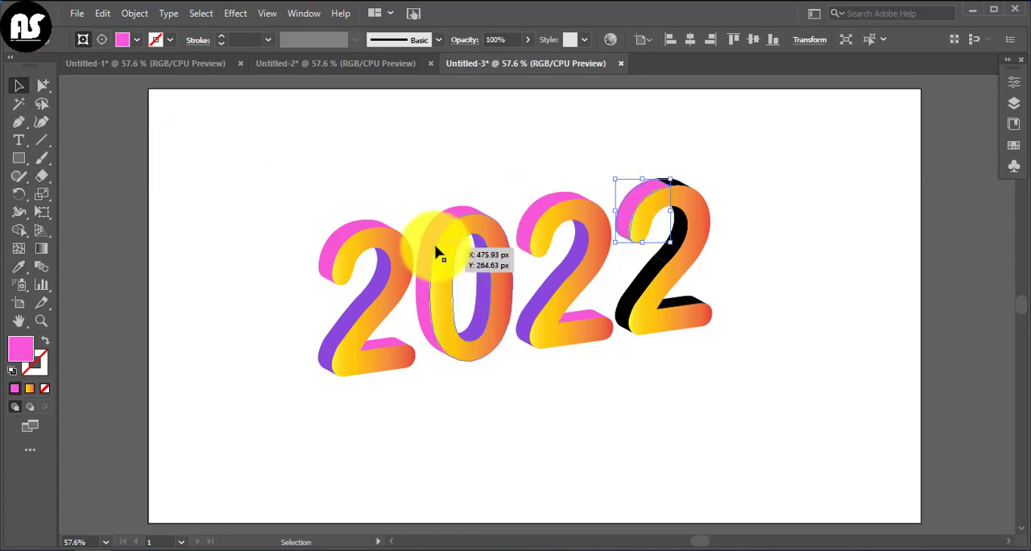
click(729, 179)
click(672, 185)
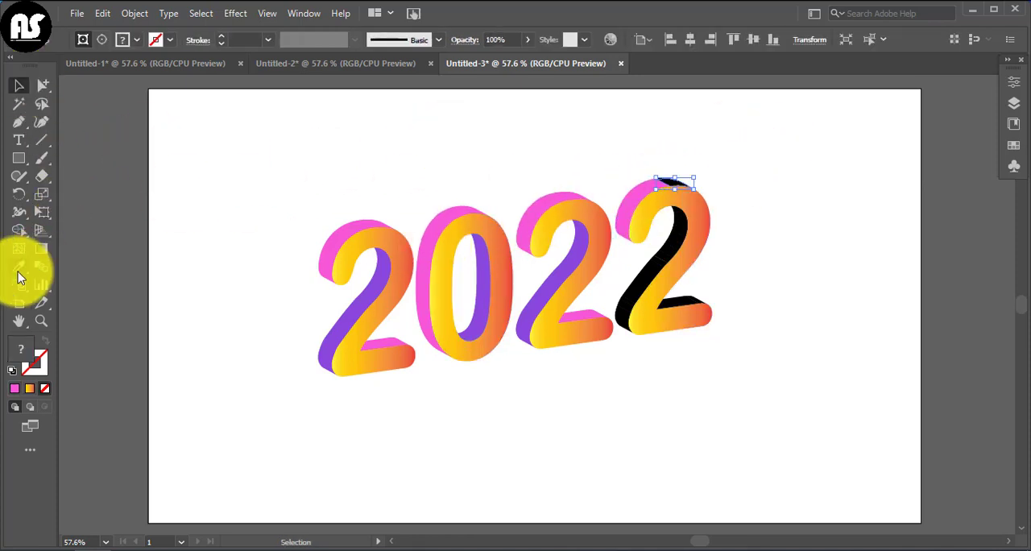
click(21, 272)
click(338, 258)
click(20, 86)
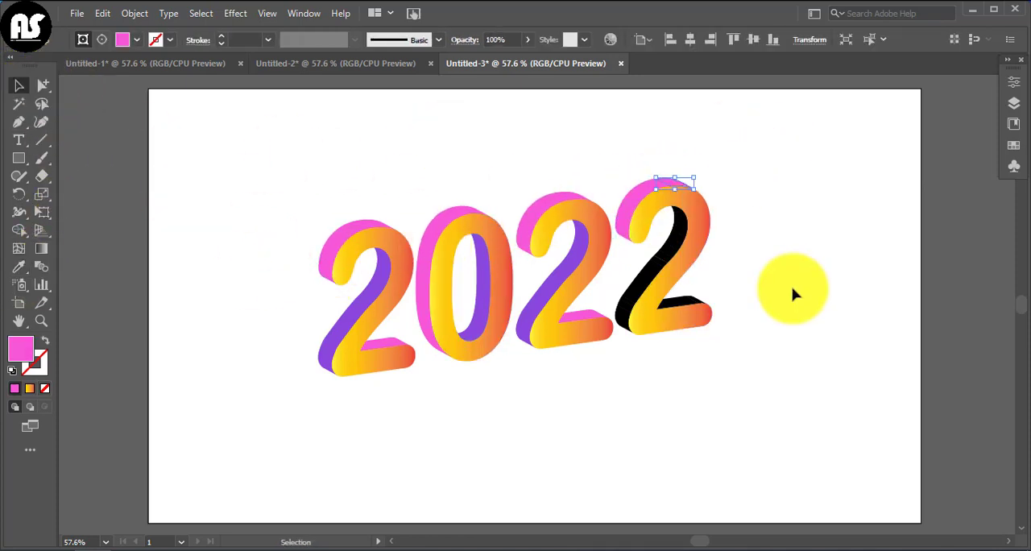
Copy the purple fill onto the black side faces along the last 2's diagonal stroke with the Eyedropper.
click(676, 250)
click(19, 267)
click(338, 331)
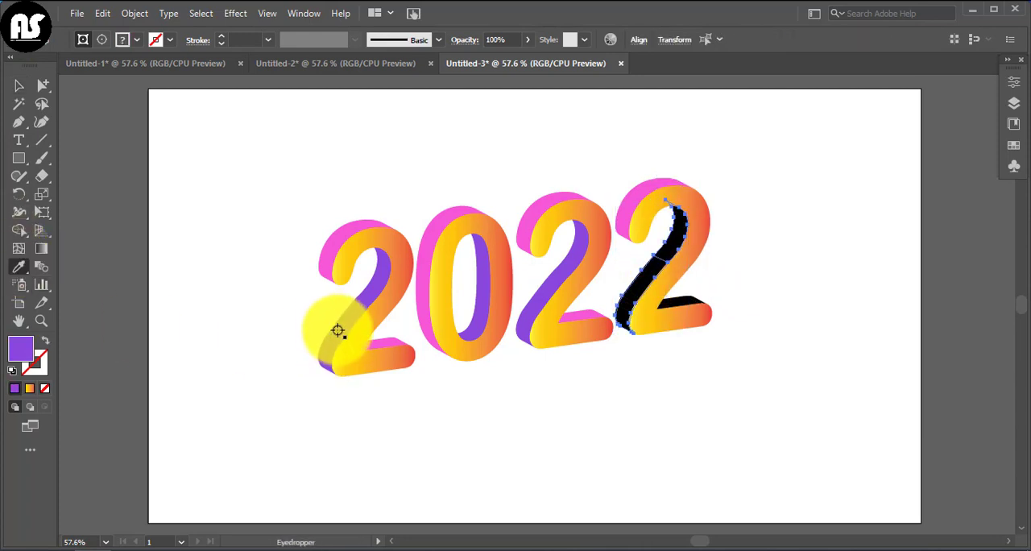
click(19, 85)
click(769, 320)
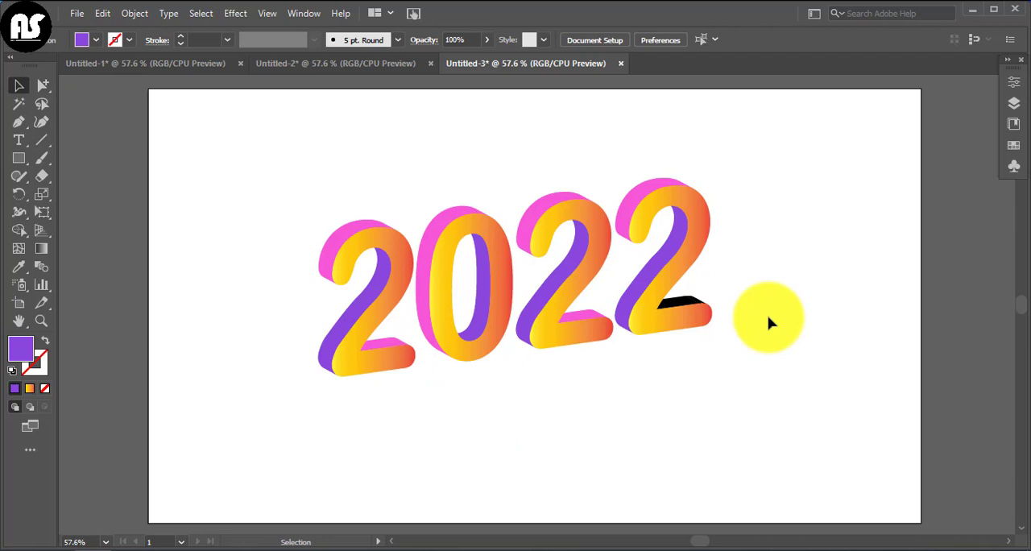
Copy the pink fill onto the long black face on top of the last 2's base with the Eyedropper.
click(697, 308)
click(19, 266)
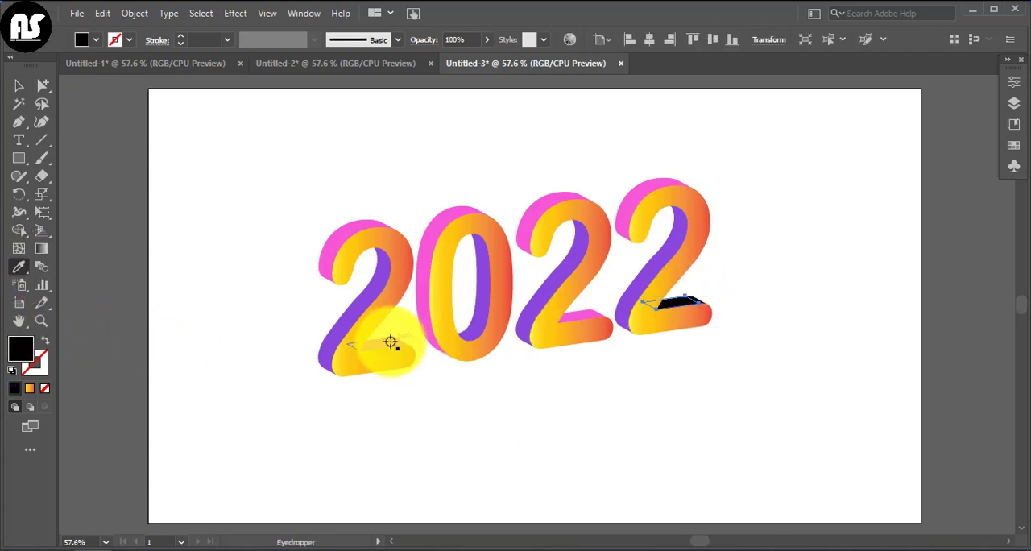
click(390, 342)
click(18, 86)
click(733, 296)
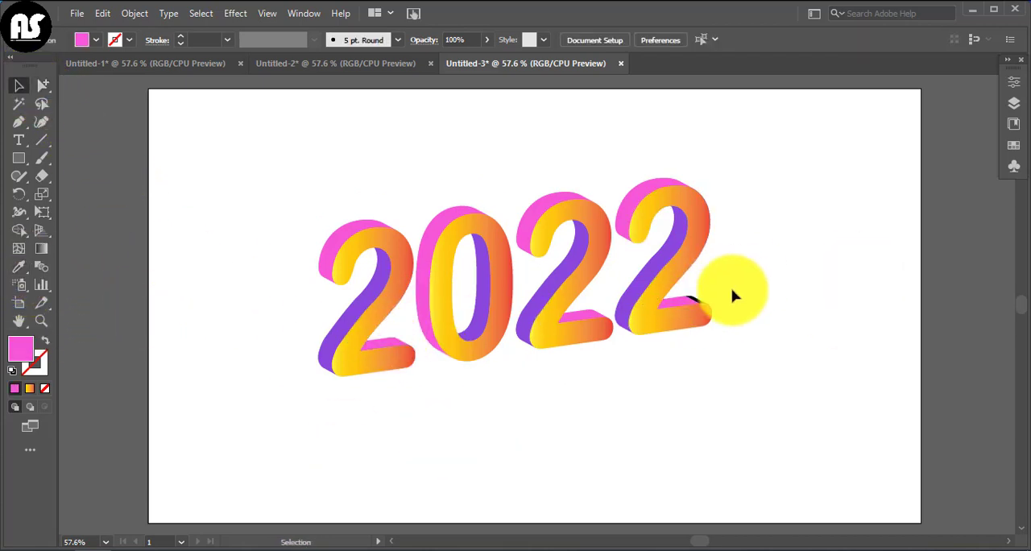
Copy the pink fill onto the small black face at the end of the last 2's base with the Eyedropper.
click(699, 301)
click(766, 302)
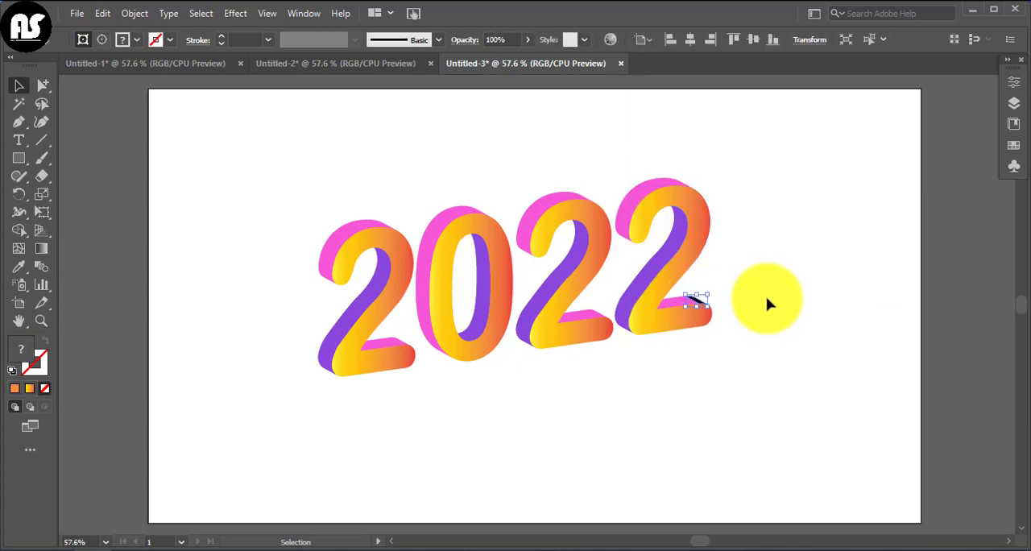
click(695, 301)
click(19, 266)
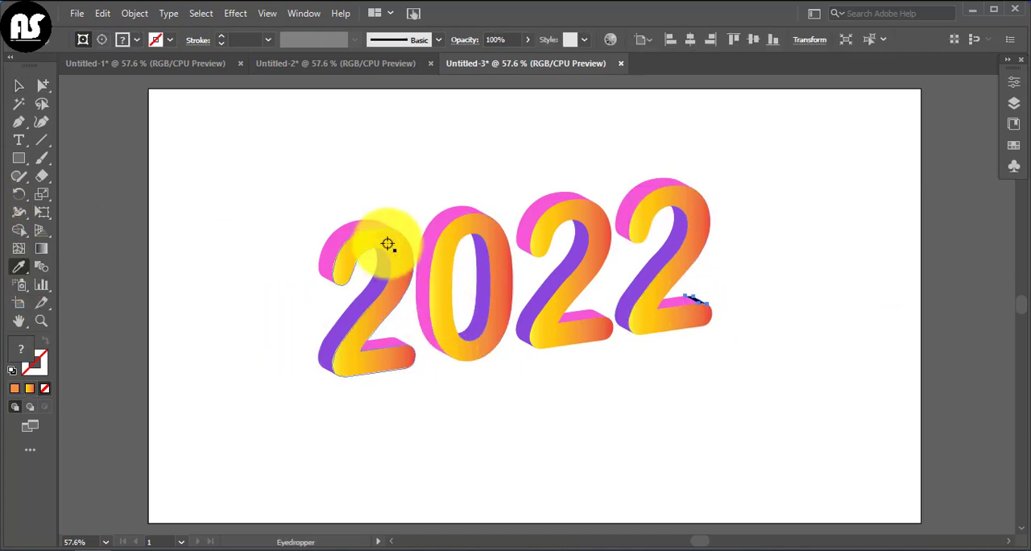
click(326, 243)
click(20, 87)
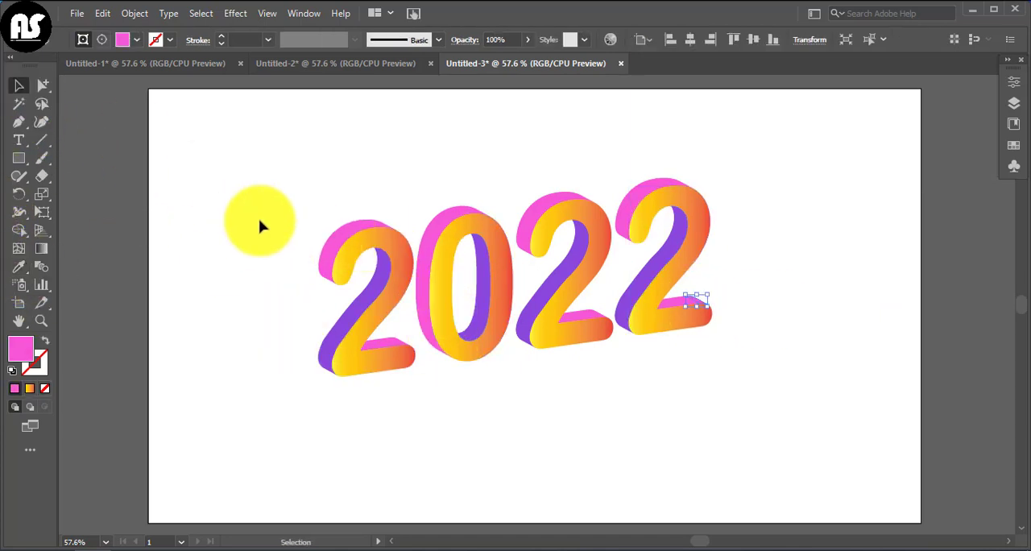
click(260, 226)
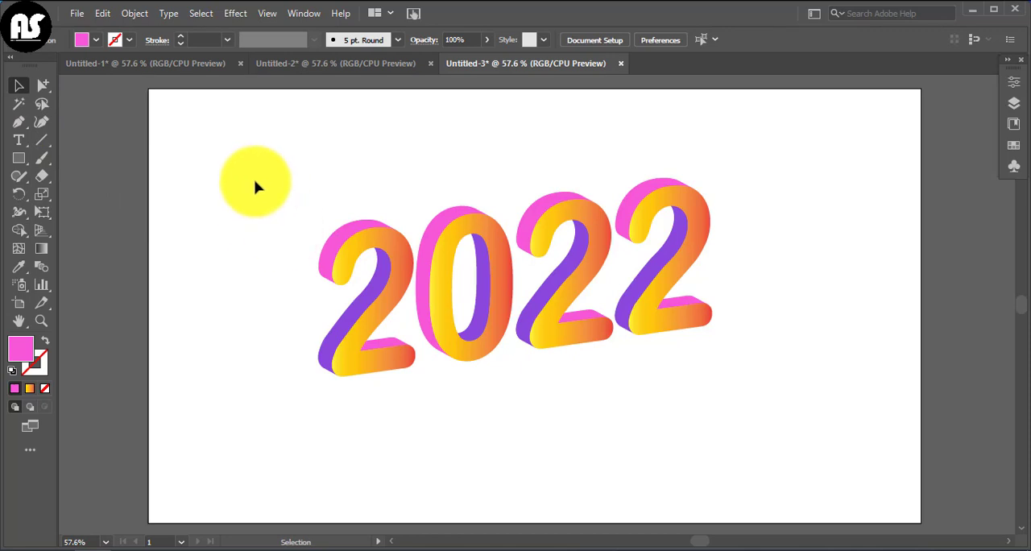
Select all the pieces of the 2022 artwork and group them.
drag(272, 203, 764, 374)
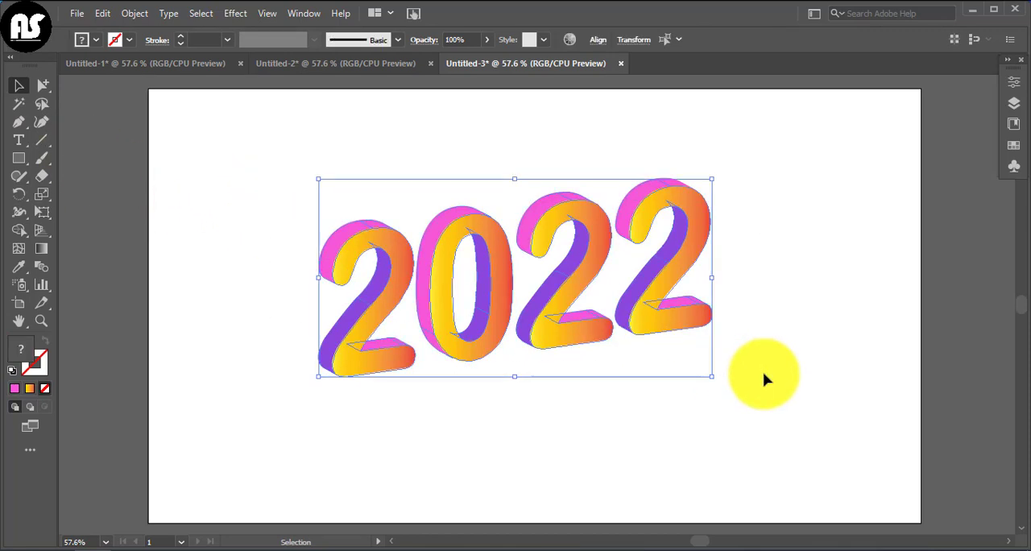
right_click(764, 373)
click(801, 242)
click(793, 262)
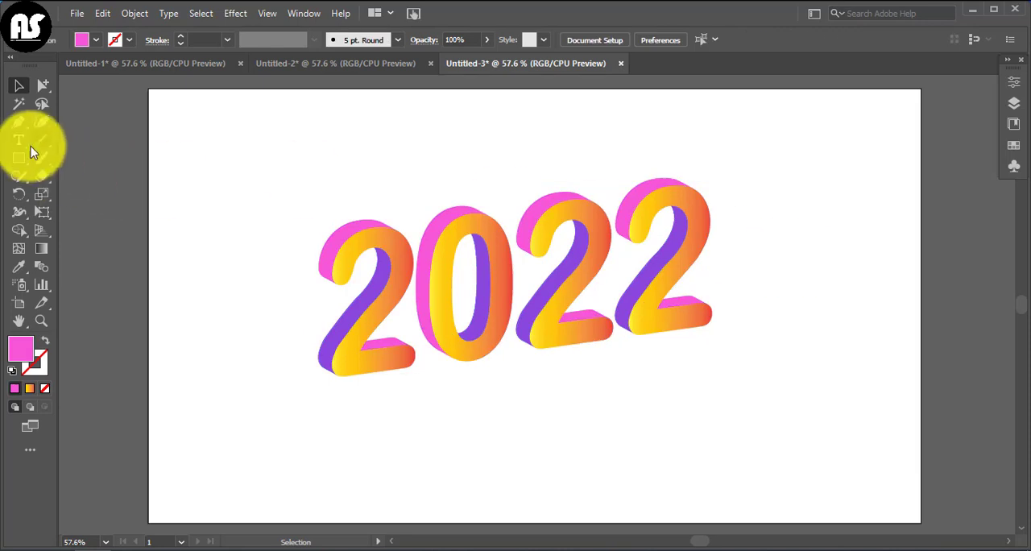
Draw a rectangle covering the whole artboard and send it to the back behind the 2022 artwork.
click(24, 160)
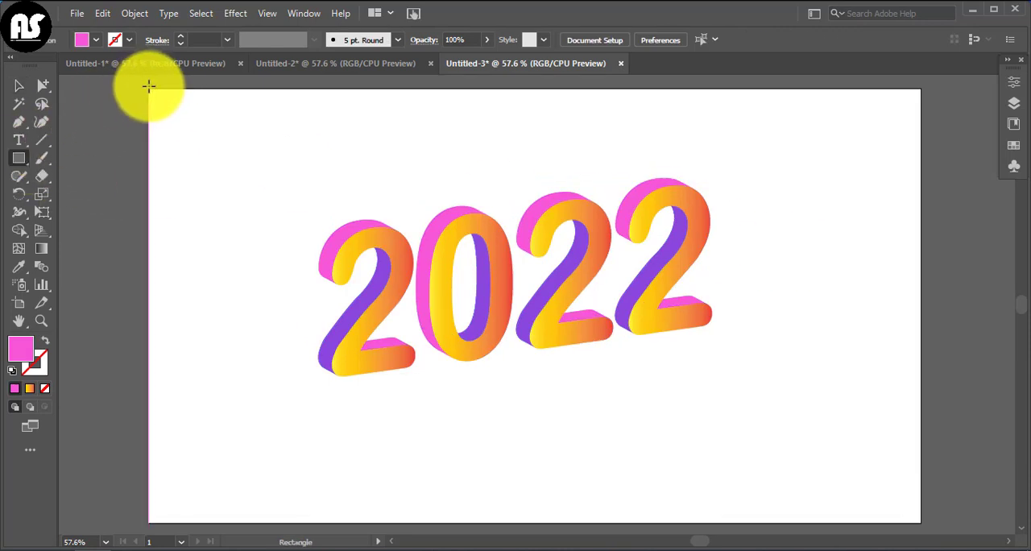
drag(148, 87, 920, 521)
right_click(412, 399)
mouse_move(456, 320)
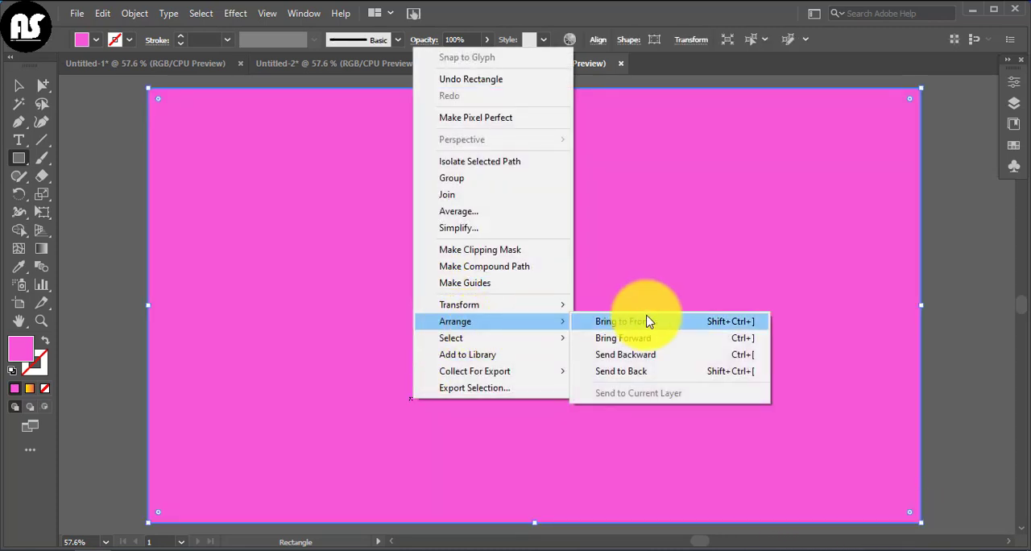
click(656, 371)
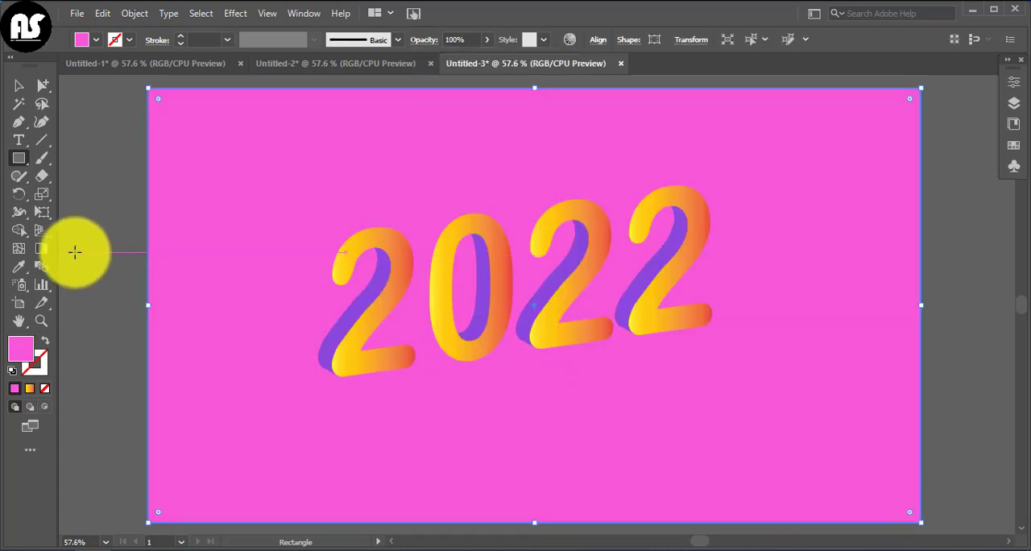
Change the background rectangle's fill to light blue.
double_click(20, 350)
drag(545, 314, 544, 272)
key(Return)
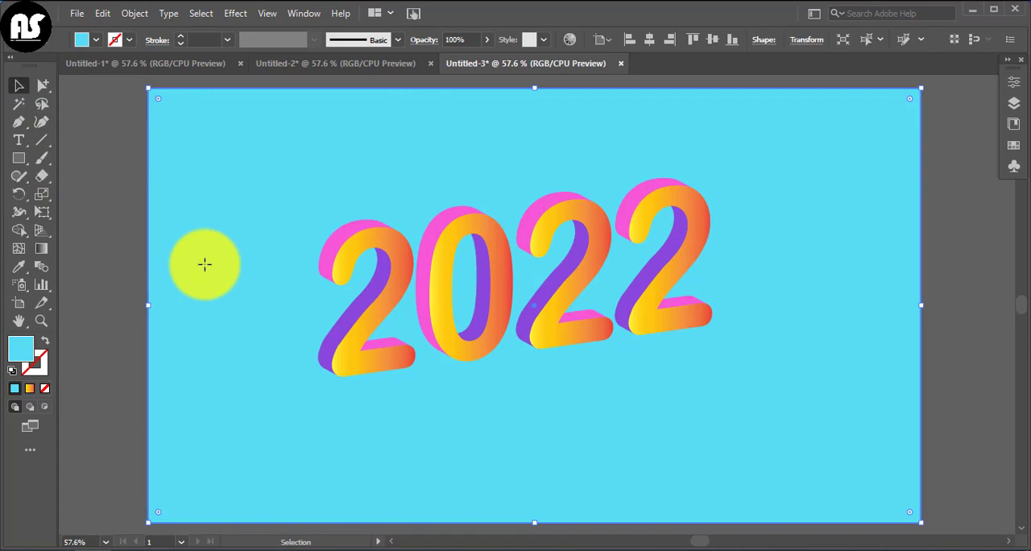
Apply the yellow-to-red linear gradient to the background rectangle.
click(44, 251)
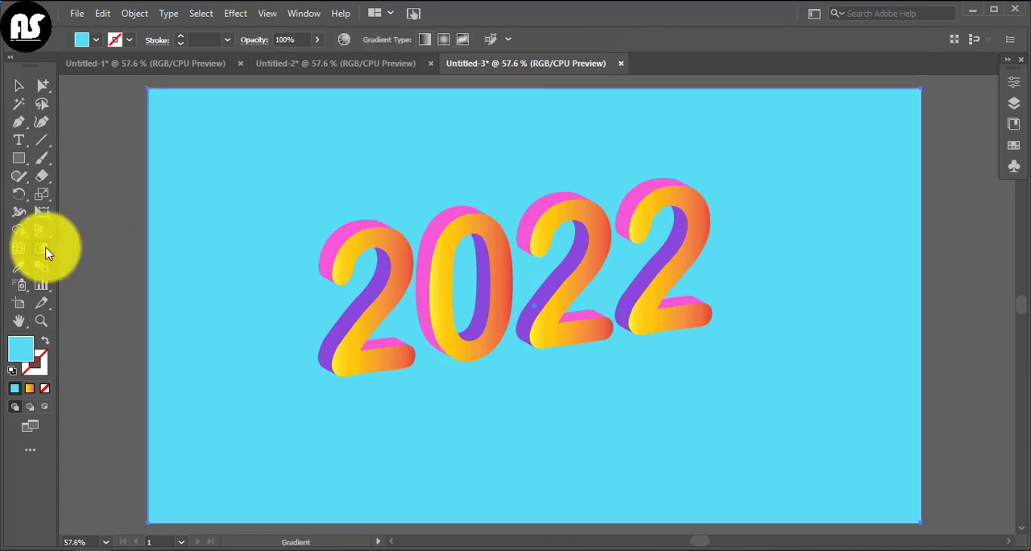
double_click(44, 251)
click(891, 266)
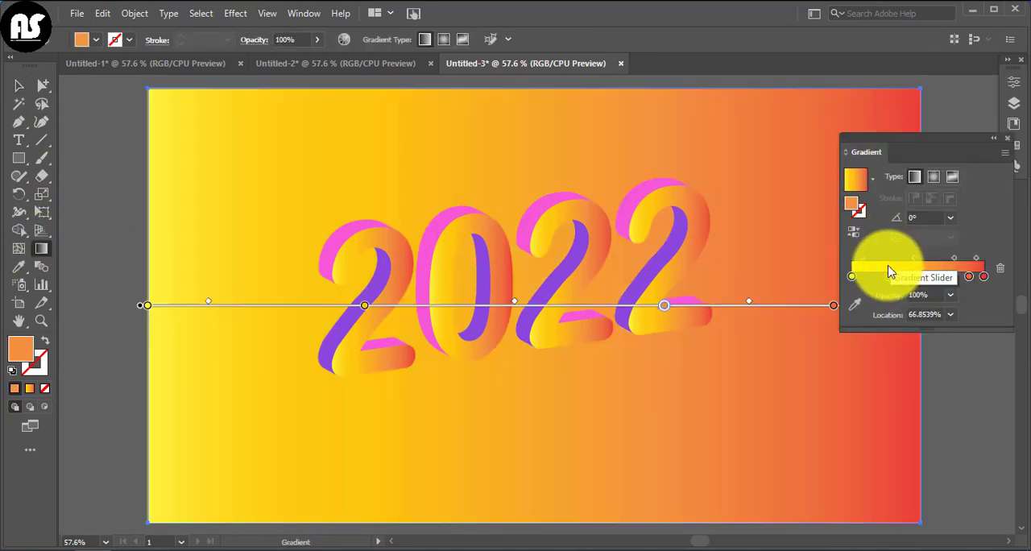
Try dark blue and yellow on the background gradient's second colour stop, ending with green.
double_click(889, 277)
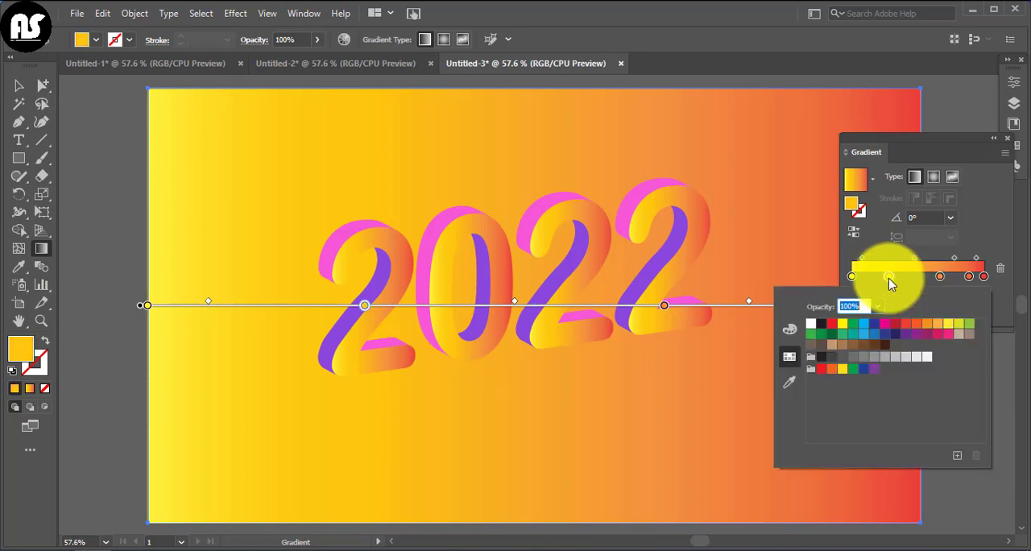
click(876, 328)
click(942, 282)
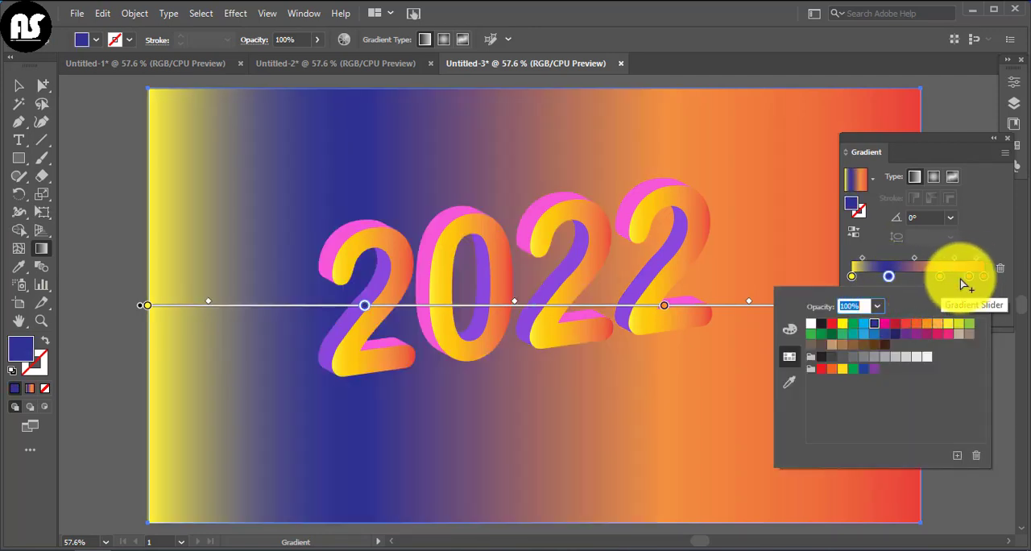
click(954, 332)
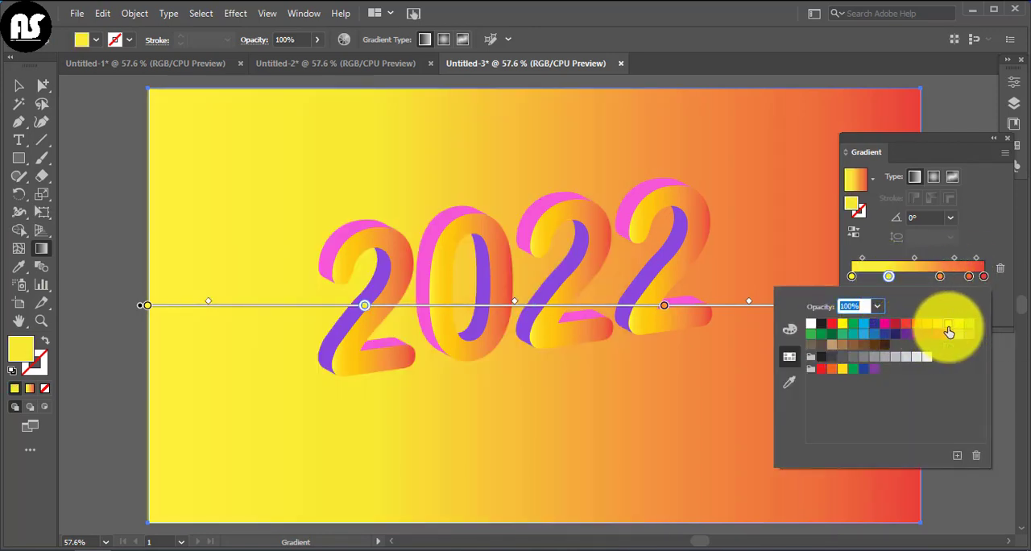
click(842, 341)
Recolour the background gradient's third colour stop with the beige swatch.
click(938, 277)
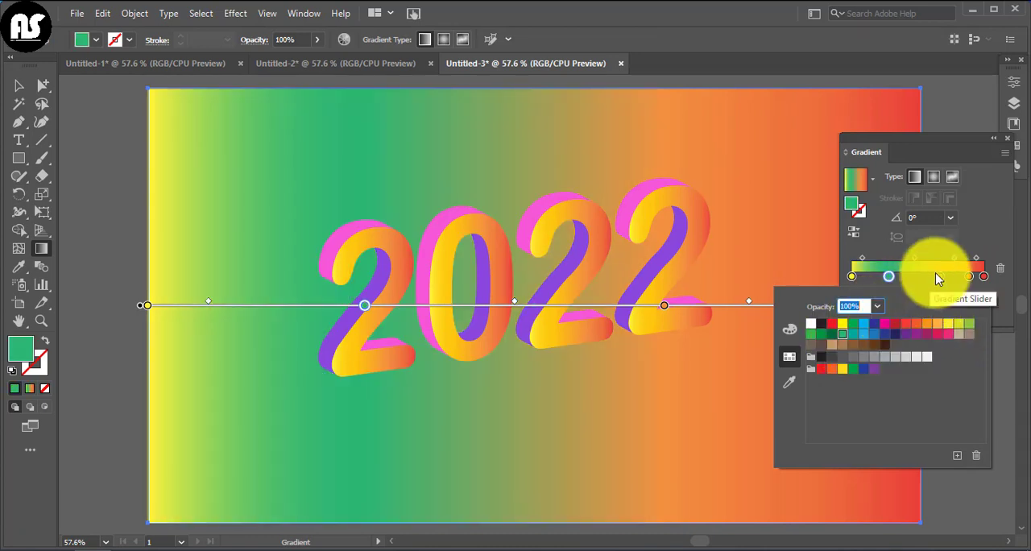
click(940, 277)
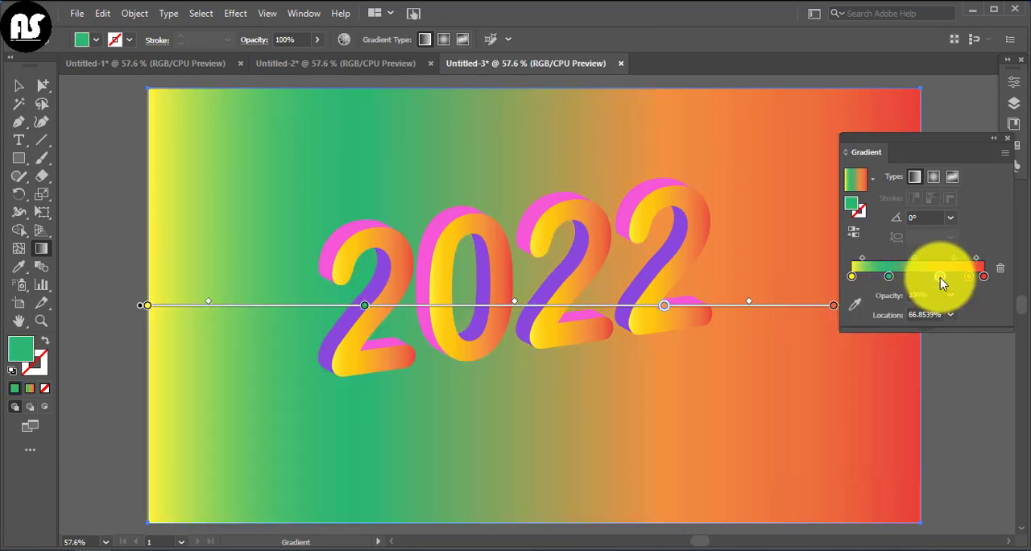
double_click(940, 277)
click(957, 336)
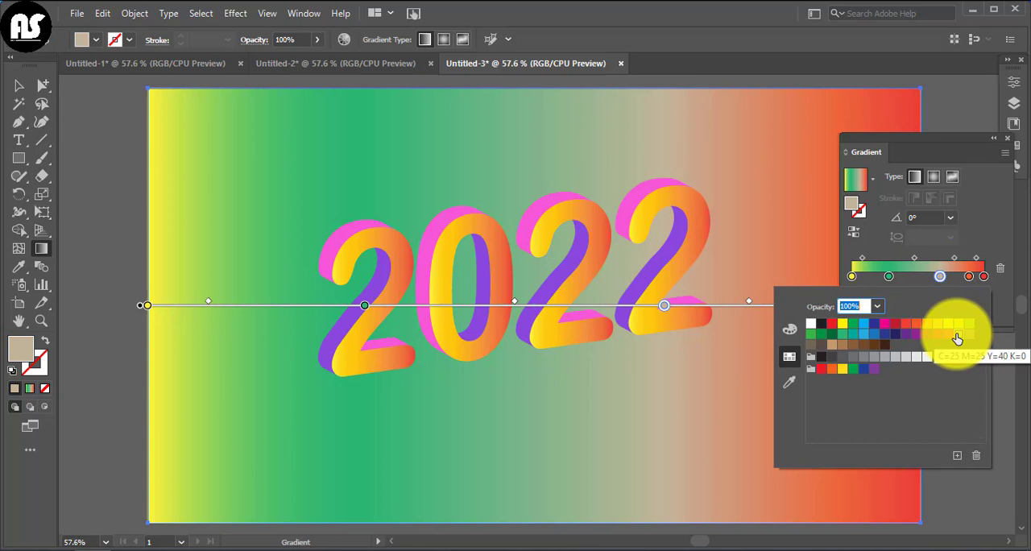
Set the background gradient's last colour stop to magenta.
click(983, 277)
double_click(982, 277)
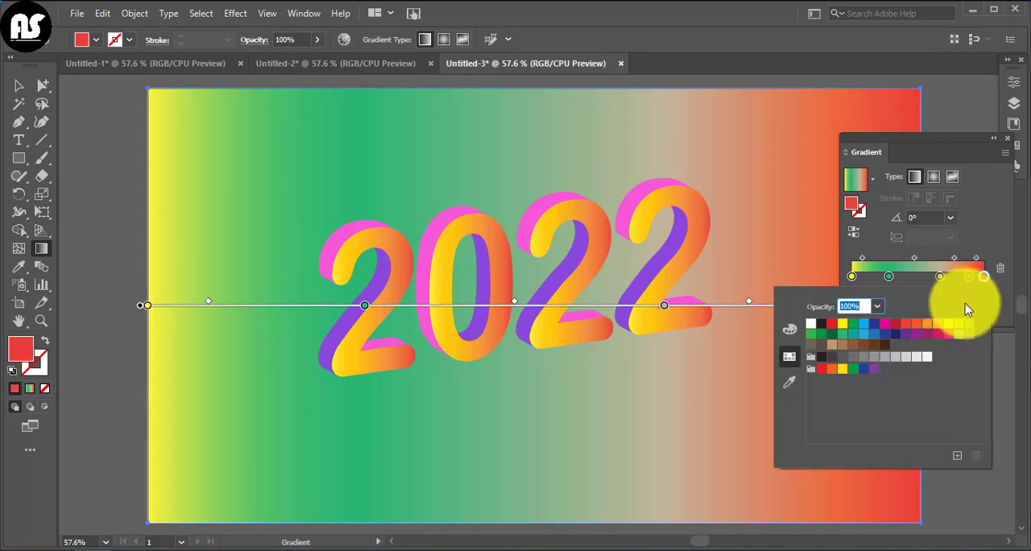
click(885, 324)
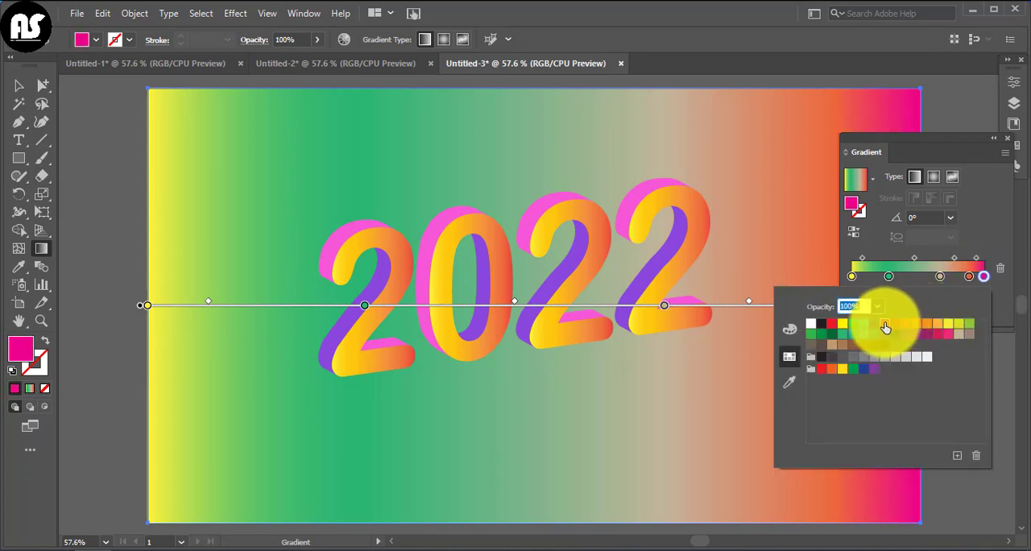
Try dark green, red, purple and blue on the background gradient's first colour stop, settling on magenta.
click(852, 277)
double_click(852, 277)
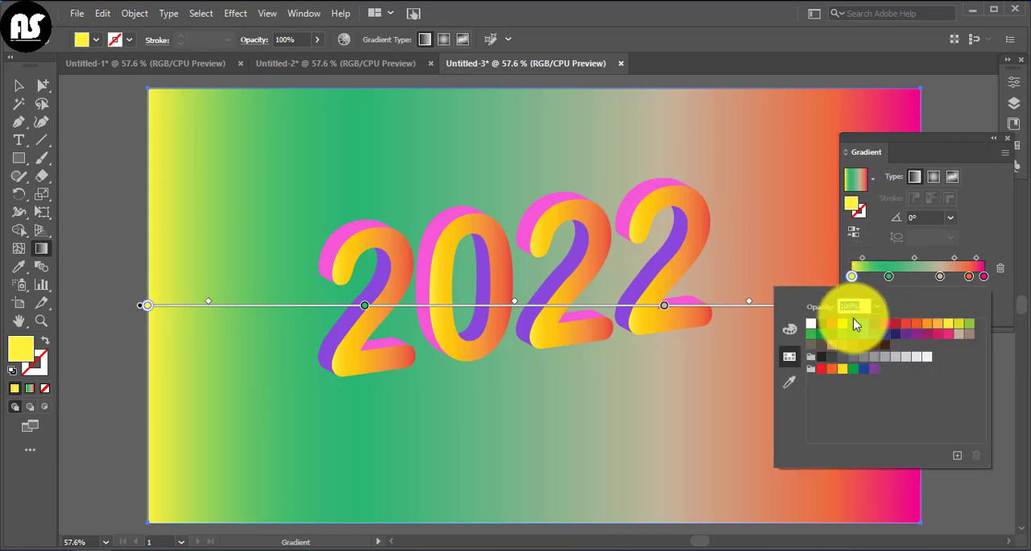
click(833, 335)
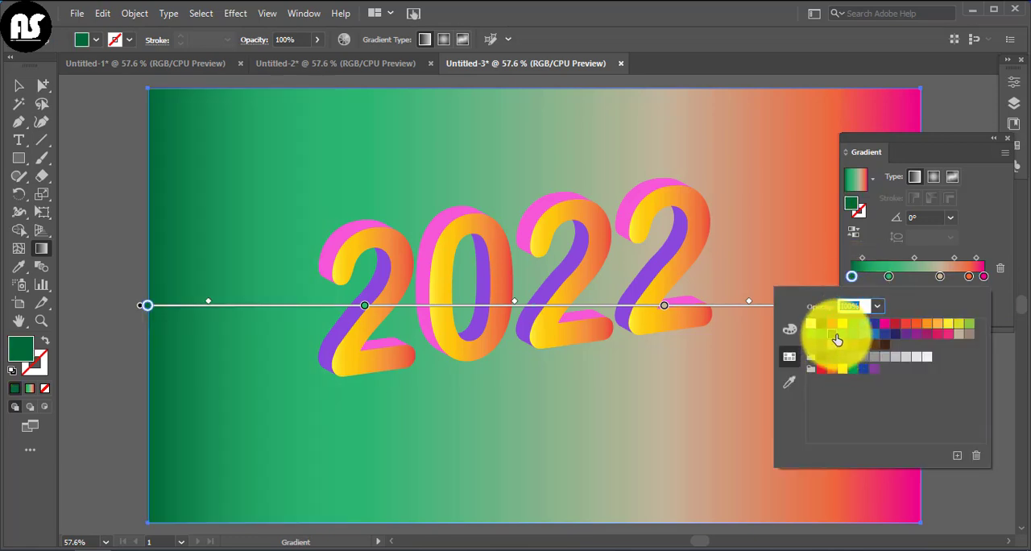
click(832, 323)
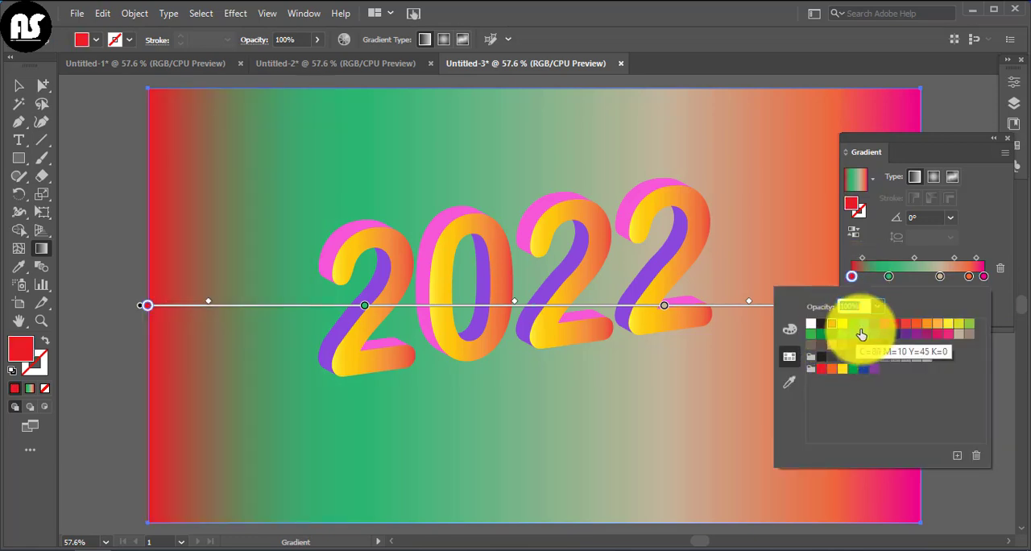
click(906, 339)
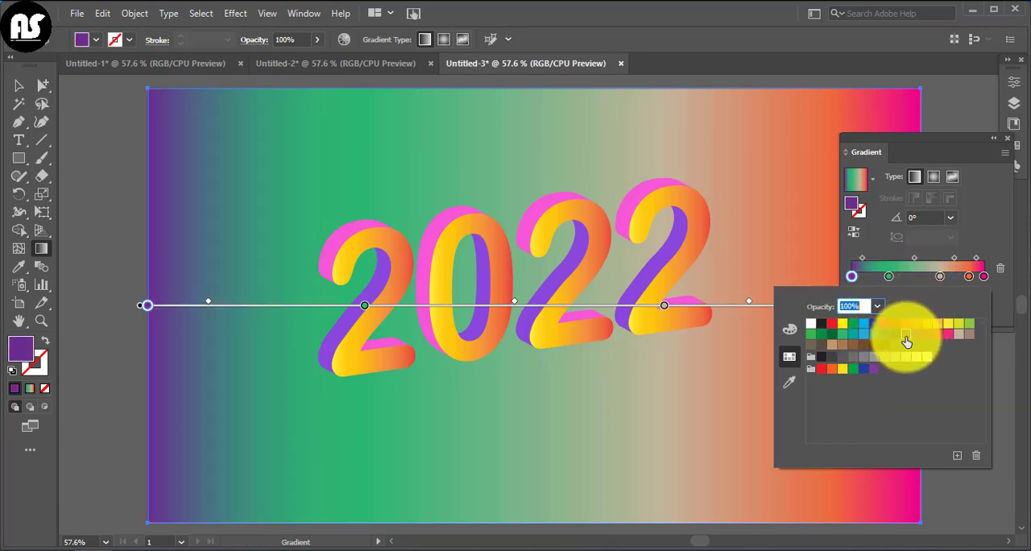
click(859, 342)
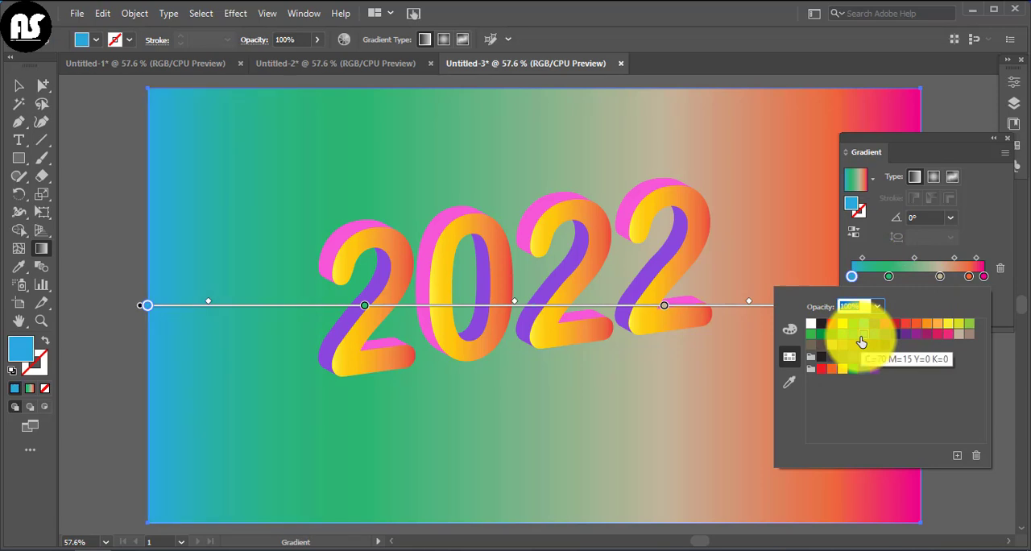
click(878, 340)
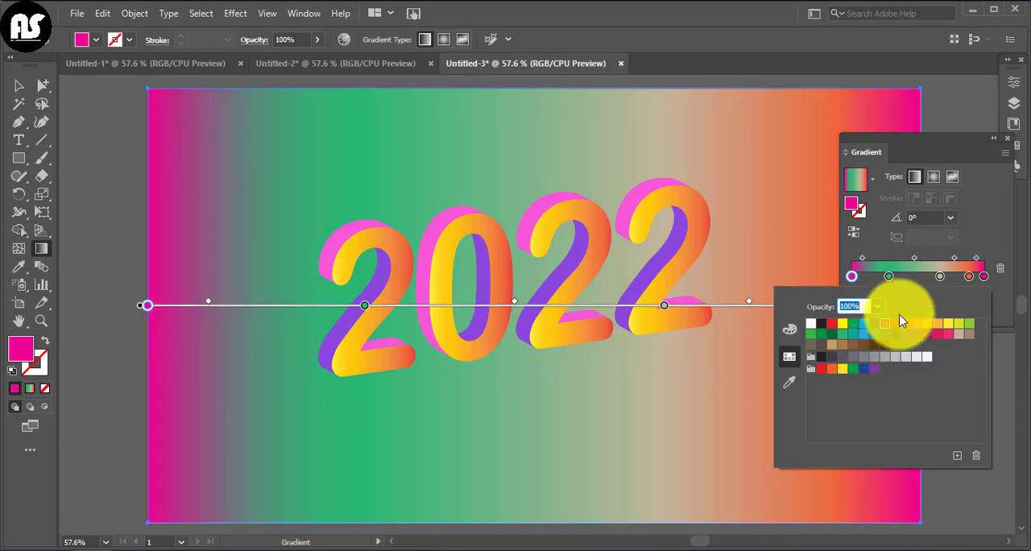
Recolour the background gradient's second colour stop with a light gray swatch.
click(887, 280)
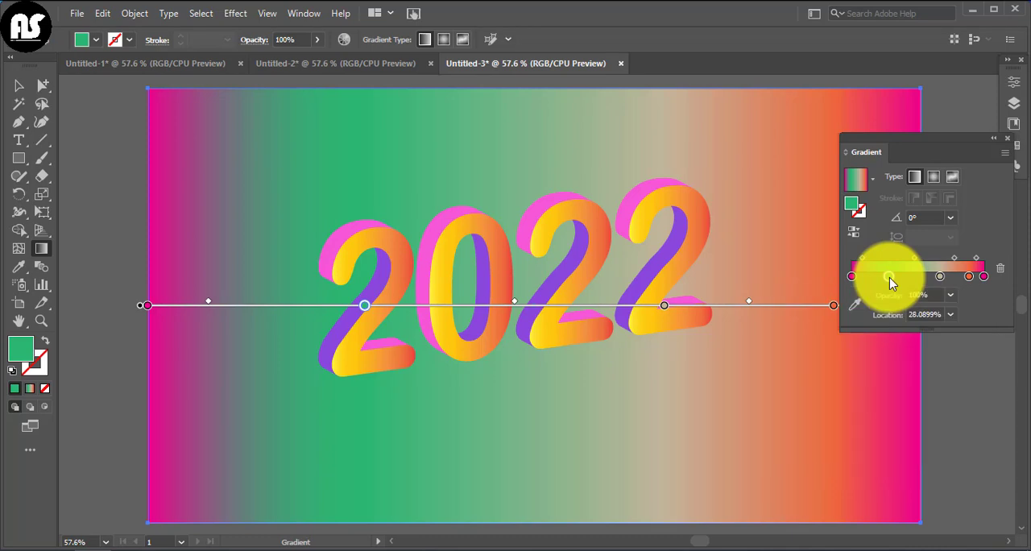
double_click(889, 278)
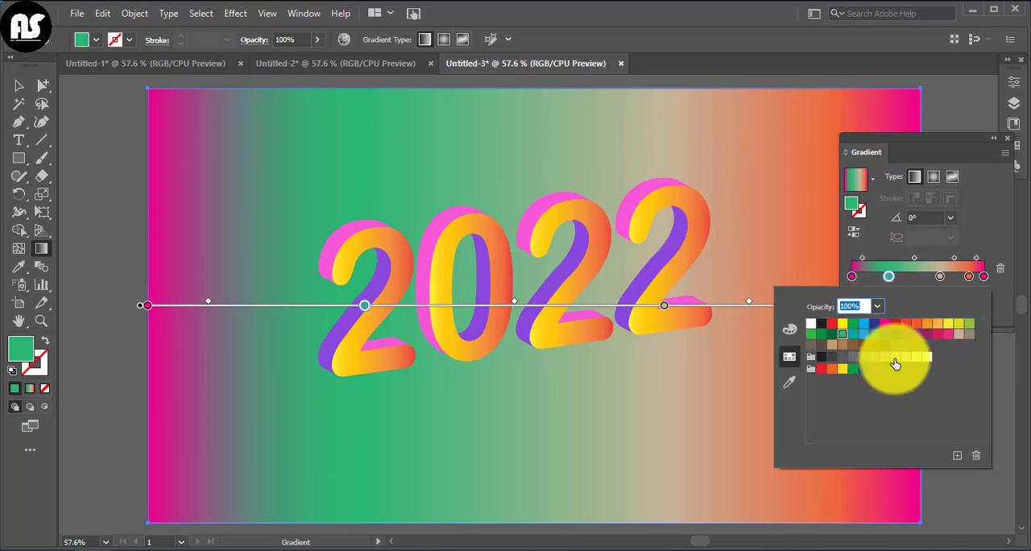
click(895, 362)
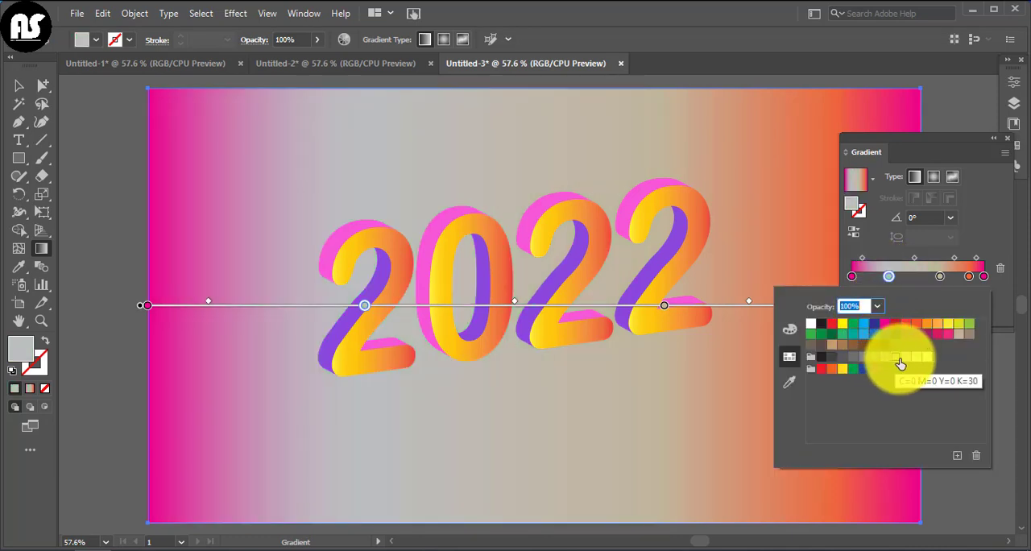
Try orange on the background gradient's third colour stop, settling on yellow.
click(940, 278)
double_click(939, 277)
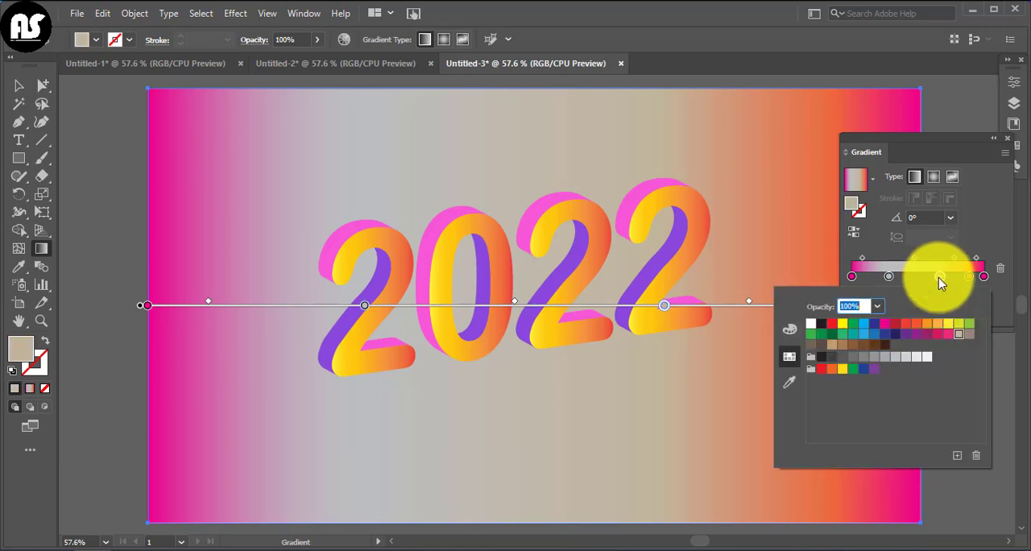
click(928, 325)
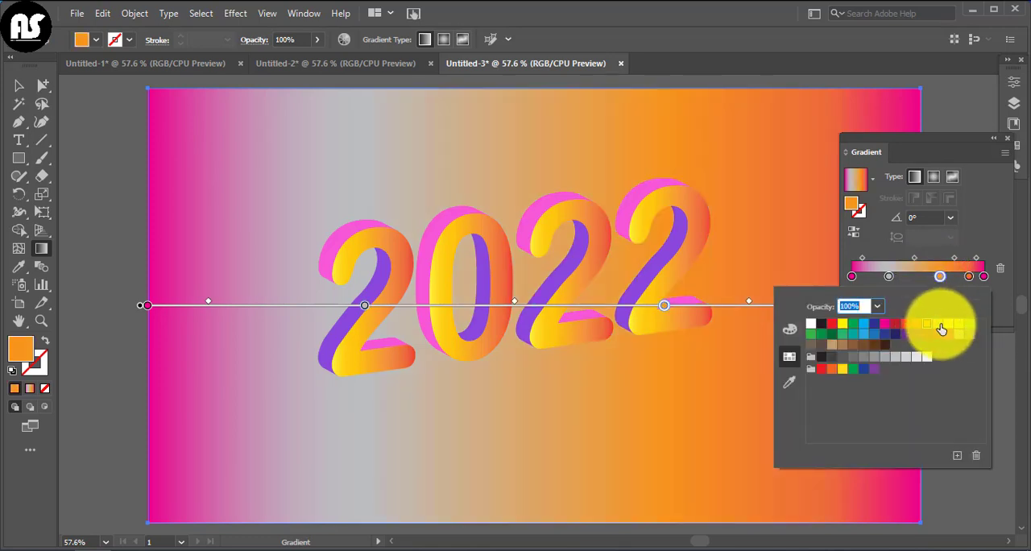
click(946, 326)
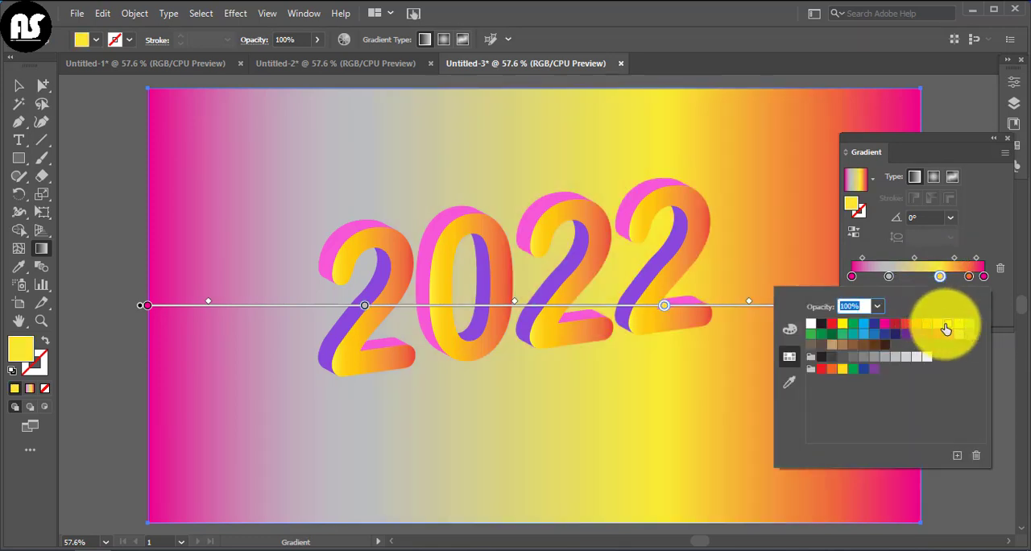
Set the background gradient's second colour stop to the yellow-green swatch C=20 M=0 Y=100 K=0.
click(889, 276)
double_click(889, 276)
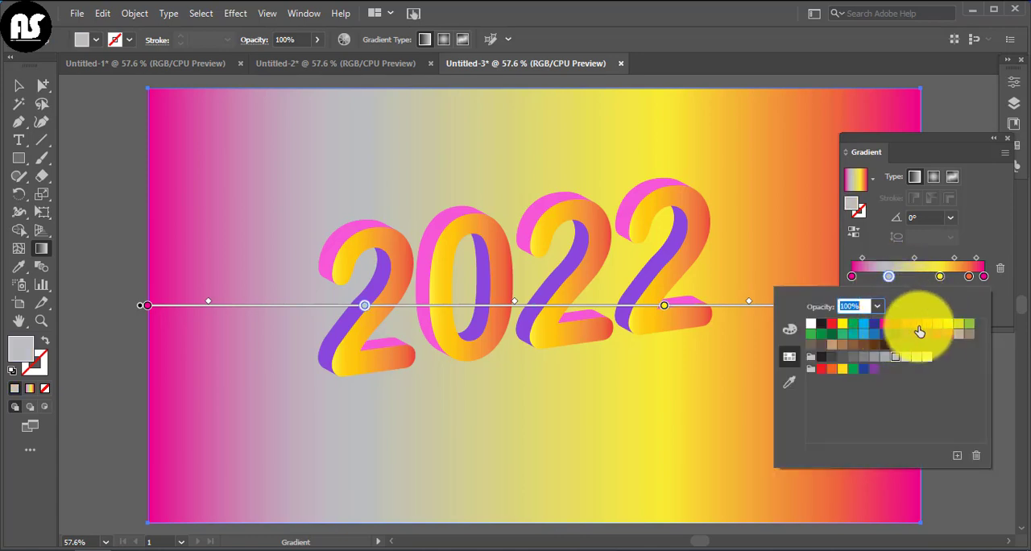
click(958, 326)
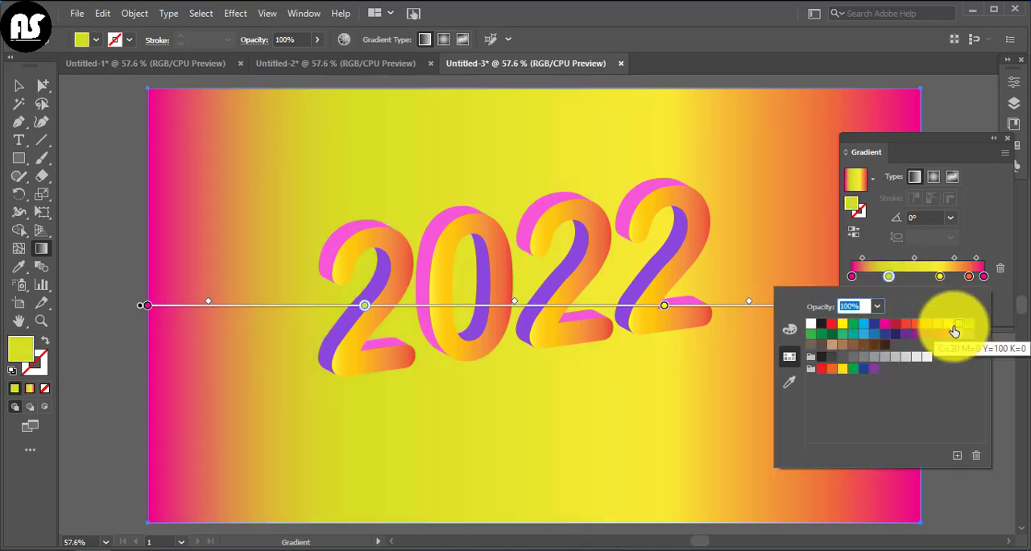
Recolour the background gradient's third colour stop with a medium green swatch.
click(940, 275)
double_click(940, 275)
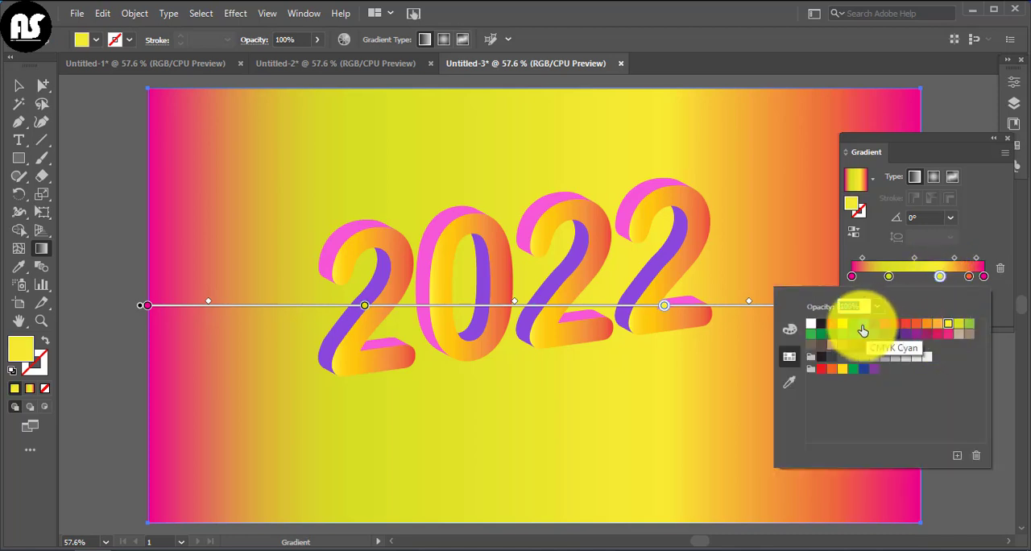
click(810, 334)
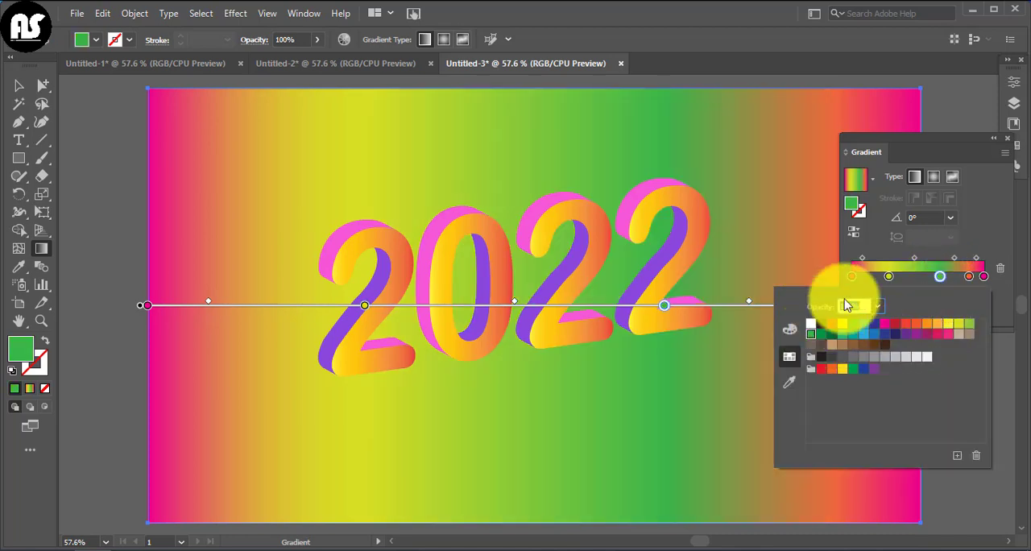
click(933, 501)
Reposition the background gradient's orange stop to about 87%, green to about 62% and yellow-green to about 37%, then deselect the background.
drag(952, 135, 1024, 123)
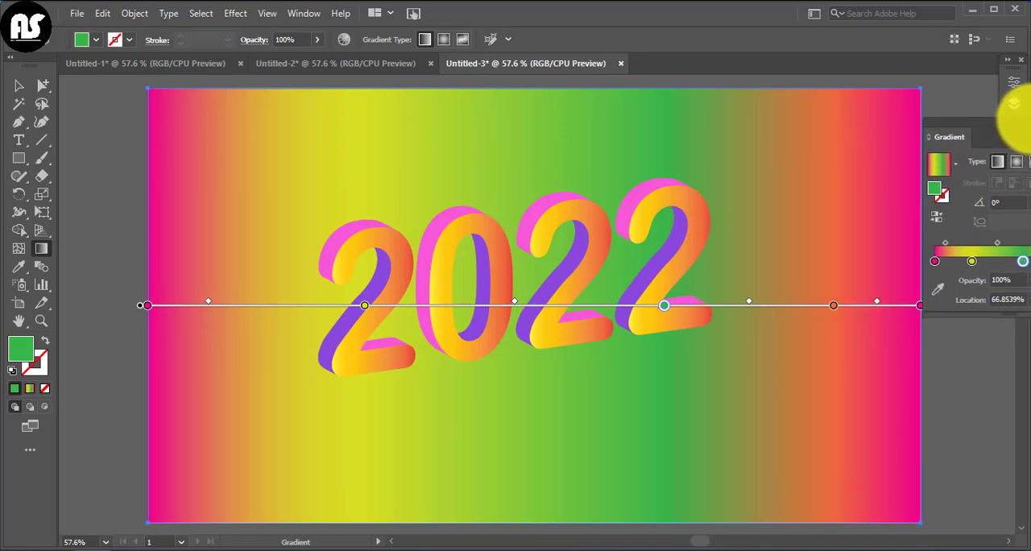
click(832, 306)
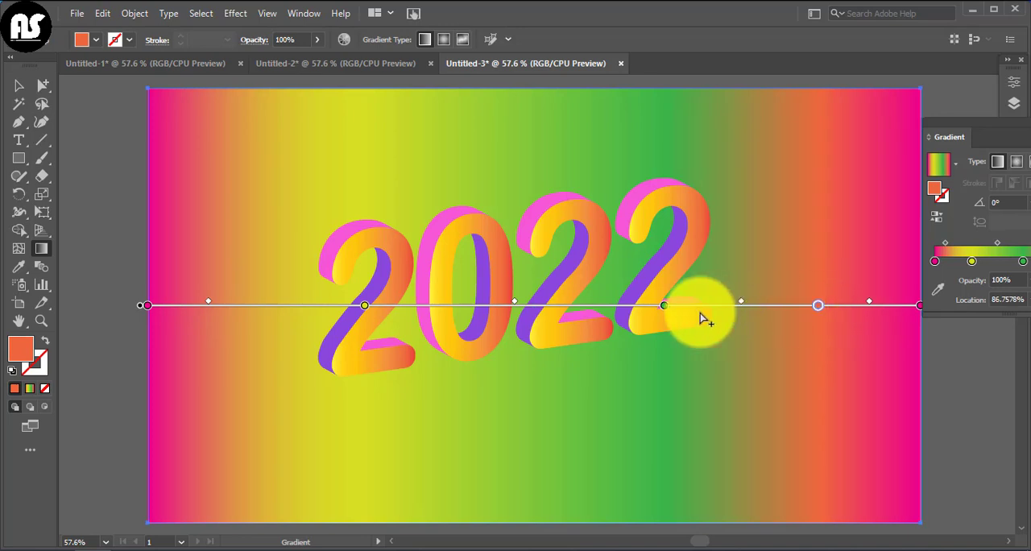
click(664, 306)
drag(640, 311, 628, 306)
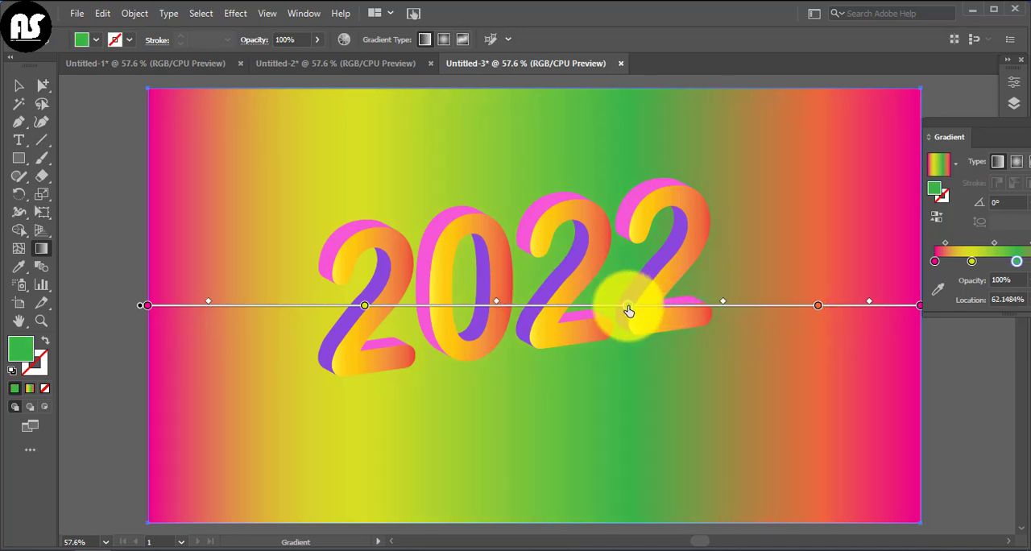
drag(364, 306, 417, 313)
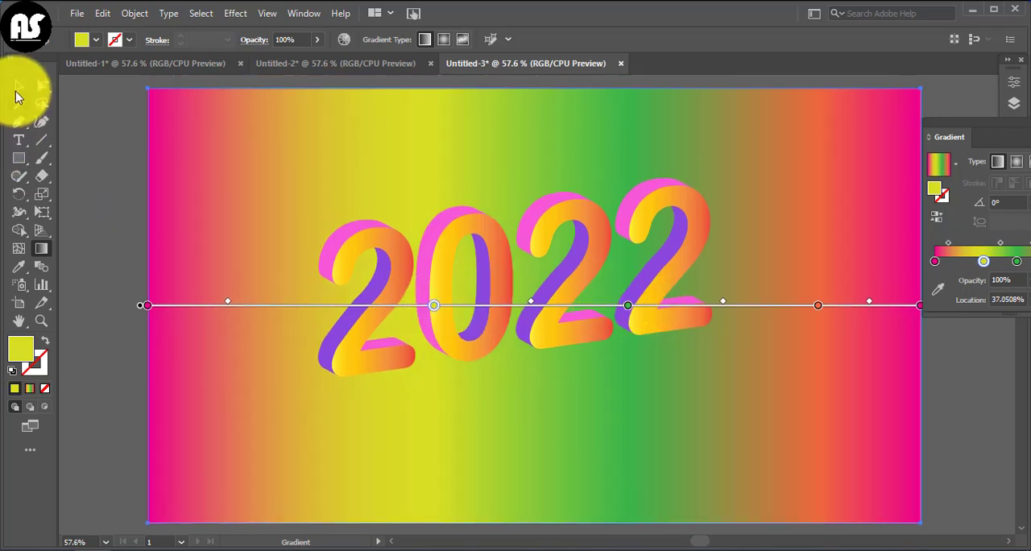
click(17, 89)
click(93, 198)
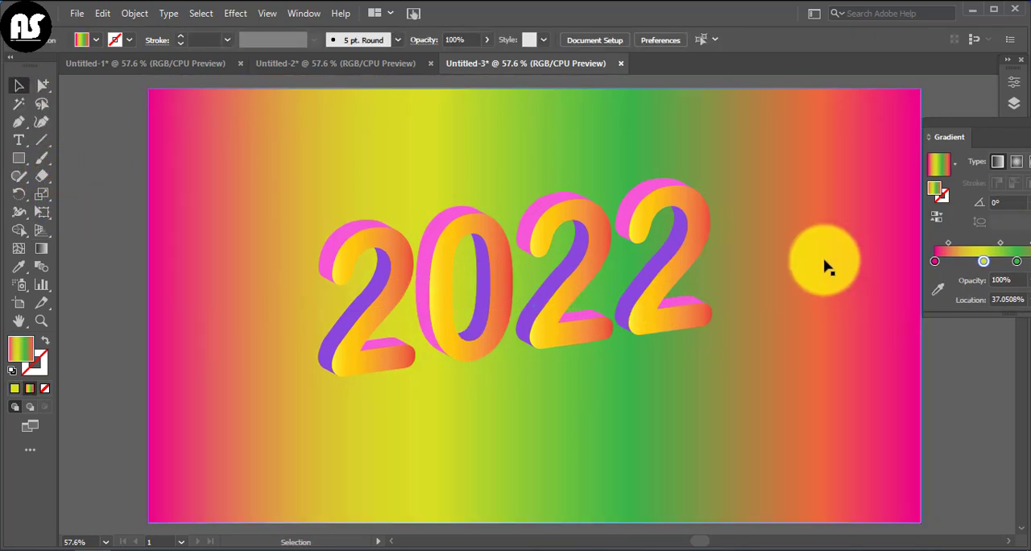